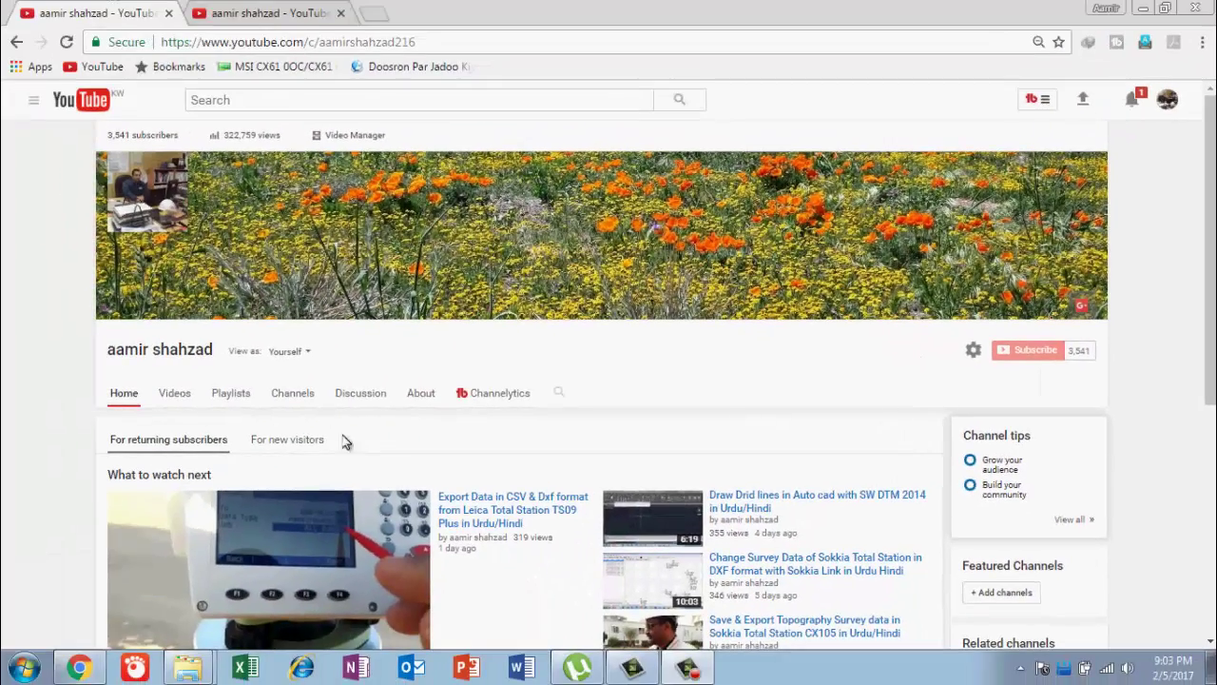
Show the channel's Videos page in the second Chrome tab, then minimize to the desktop
{"action": "left_click", "coordinate": [265, 12]}
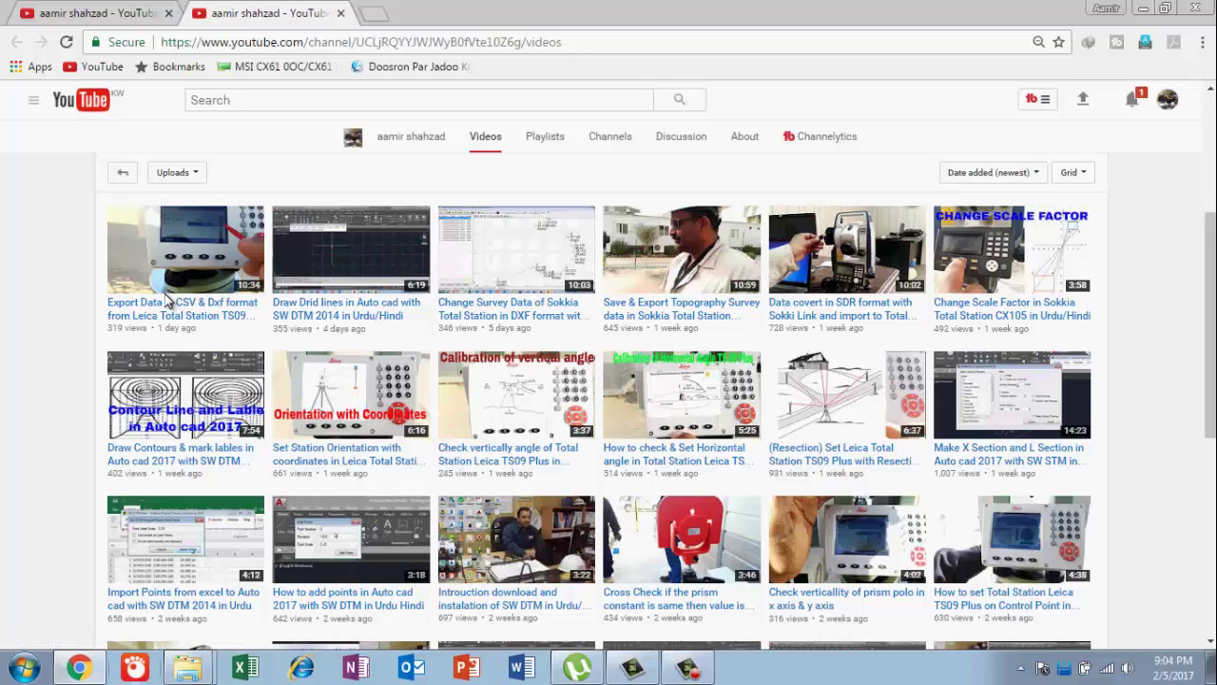
{"action": "mouse_move", "coordinate": [187, 668]}
{"action": "key", "text": "super+d"}
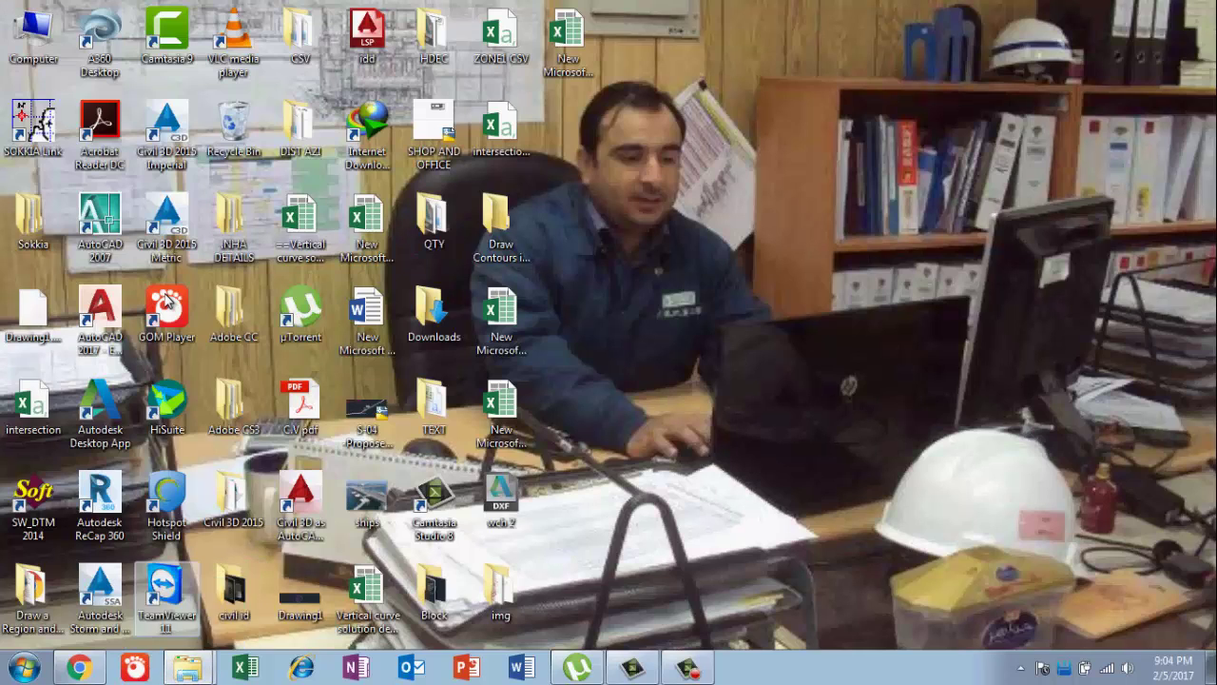
Open the G: drive, then the Jobs folder and its SITE DATA subfolder
{"action": "left_click", "coordinate": [181, 596]}
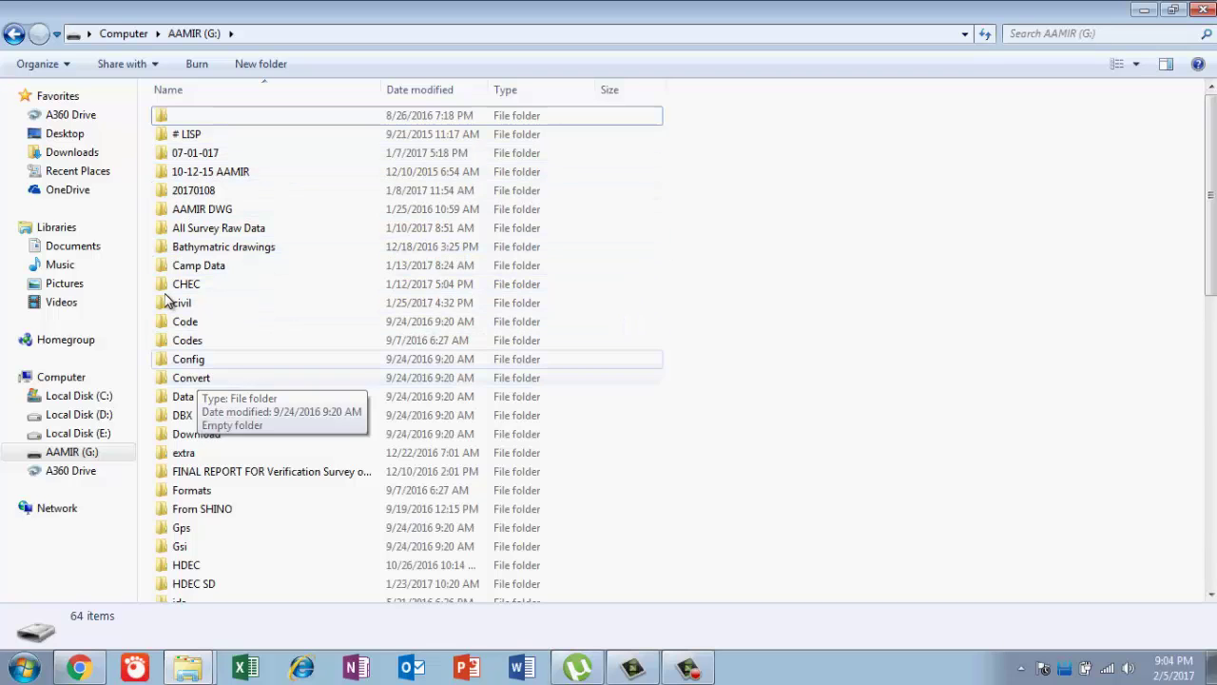
{"action": "scroll", "coordinate": [167, 300], "scroll_direction": "down", "scroll_amount": 3}
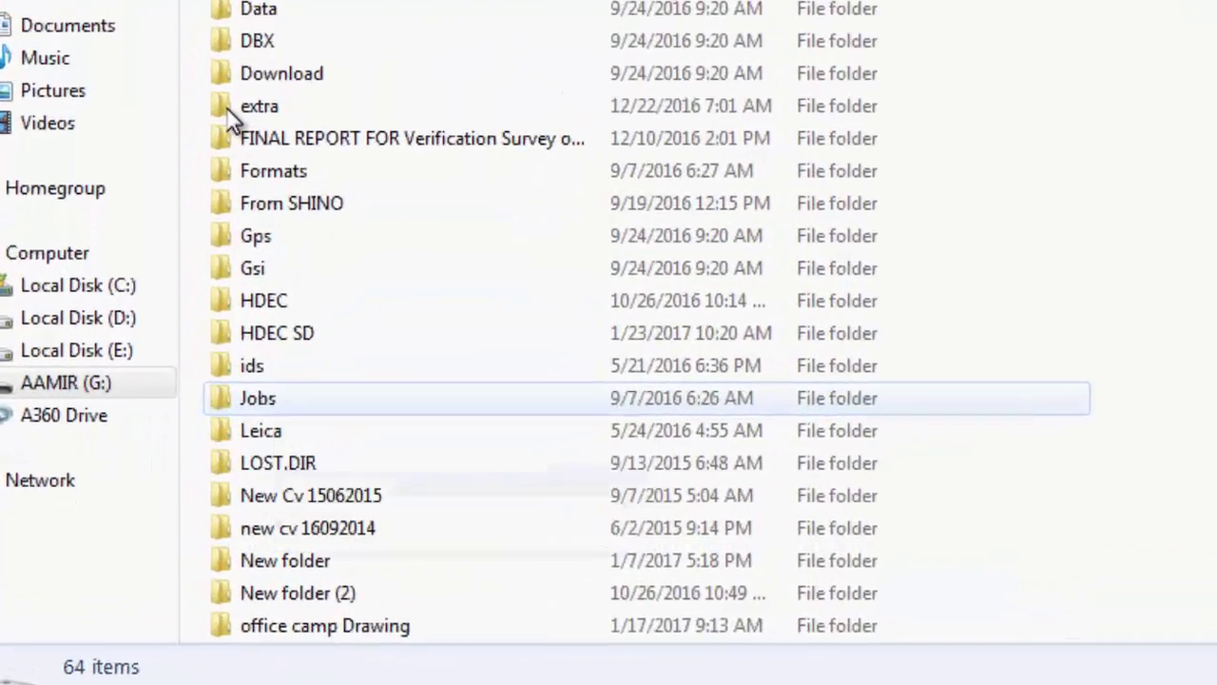
{"action": "key", "text": "Return"}
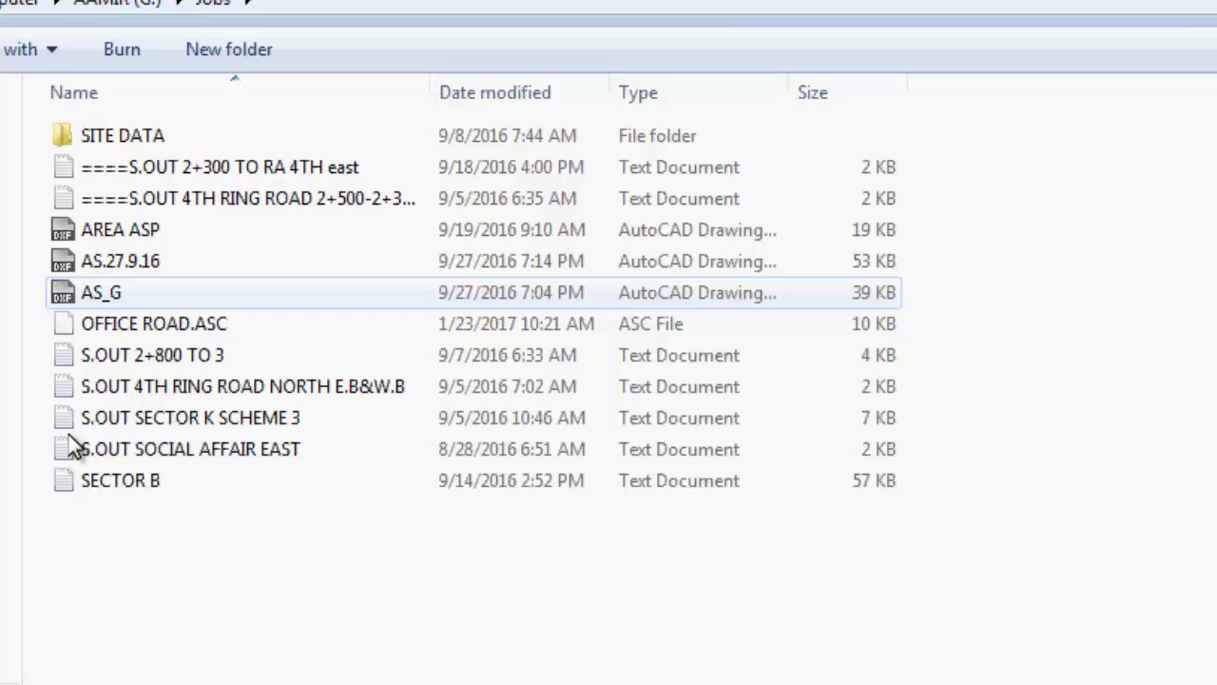
{"action": "key", "text": "Up"}
{"action": "key", "text": "Up"}
{"action": "key", "text": "Up"}
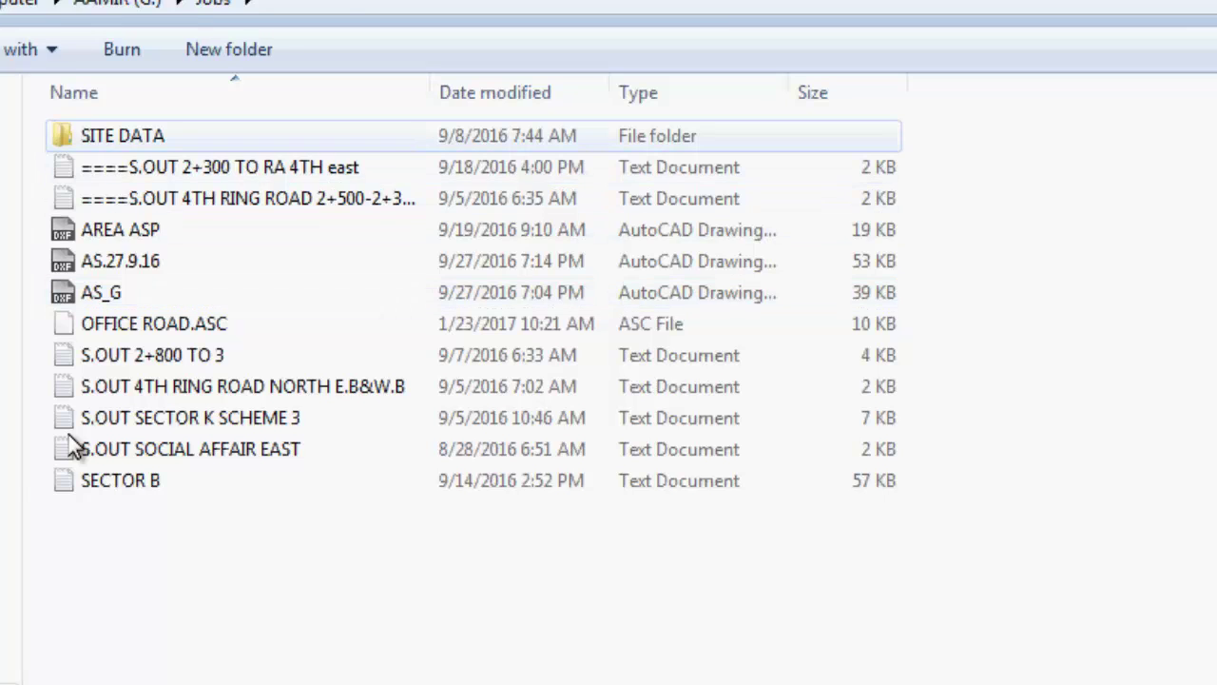
{"action": "key", "text": "Return"}
Compare CAMP TOP.ASC's details with CAM TOPO1 and the CAMP TOP drawing
{"action": "key", "text": "Down"}
{"action": "key", "text": "Down"}
{"action": "key", "text": "Down"}
{"action": "key", "text": "Down"}
{"action": "key", "text": "Down"}
{"action": "key", "text": "Up"}
{"action": "key", "text": "Up"}
{"action": "key", "text": "Up"}
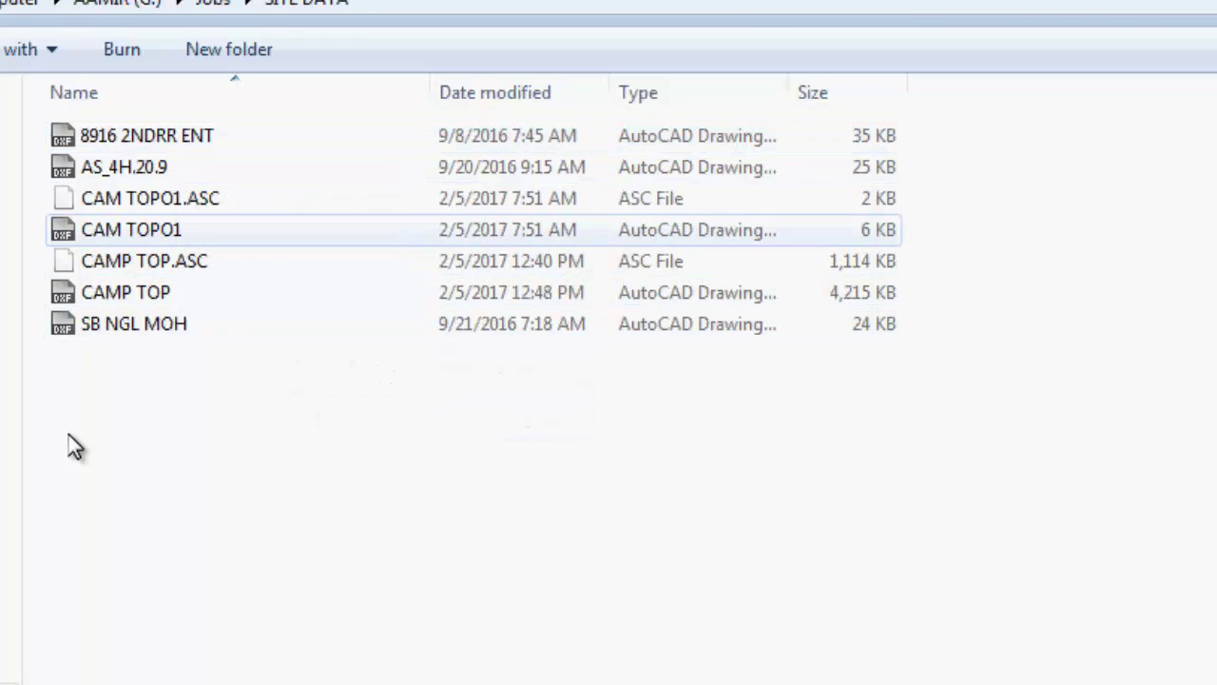
{"action": "key", "text": "Down"}
{"action": "key", "text": "Up"}
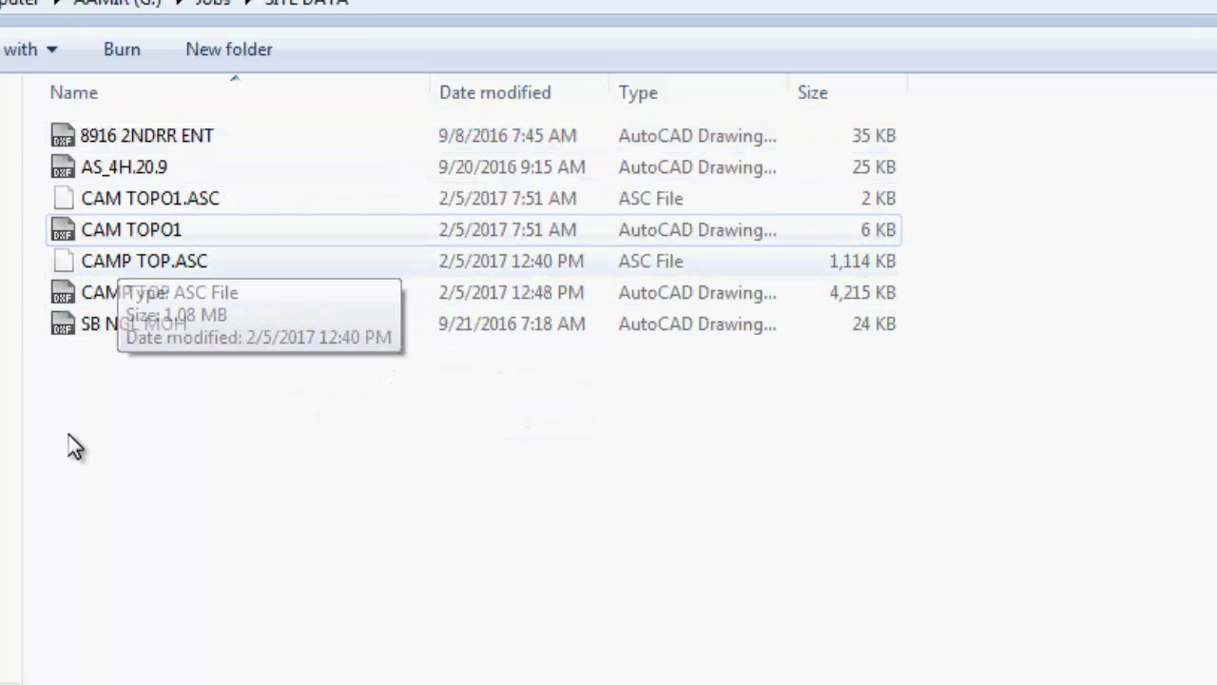
{"action": "key", "text": "Up"}
{"action": "key", "text": "Down"}
{"action": "key", "text": "Down"}
{"action": "key", "text": "Down"}
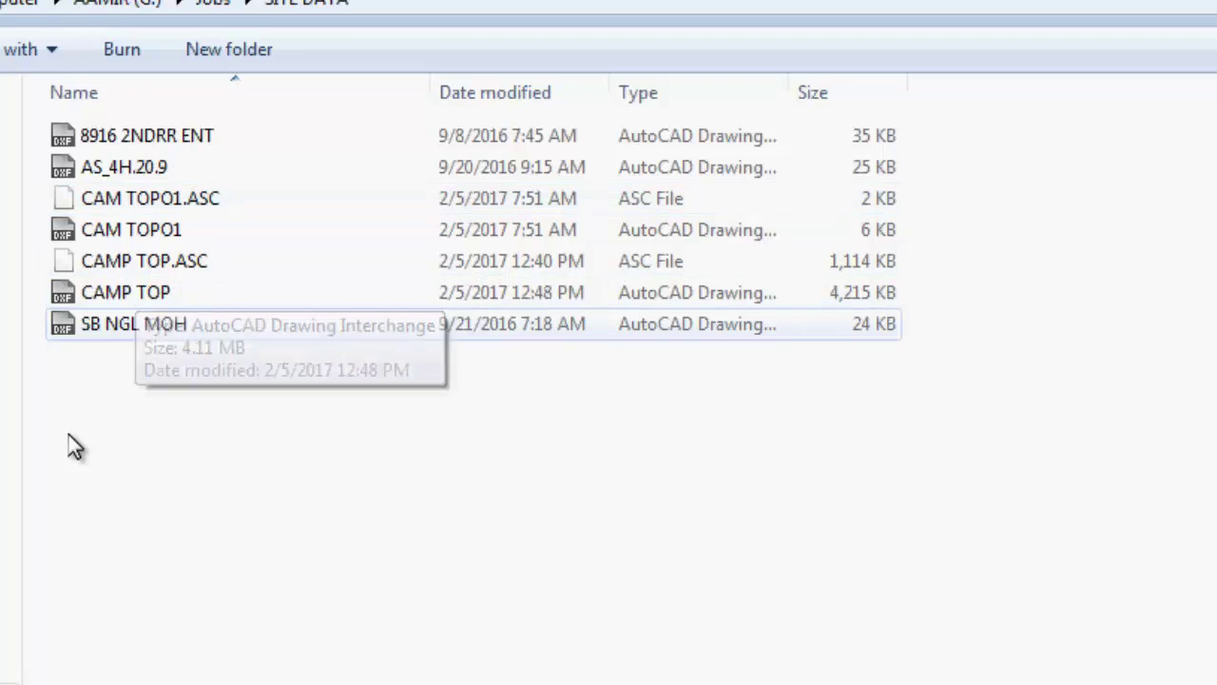
{"action": "key", "text": "Up"}
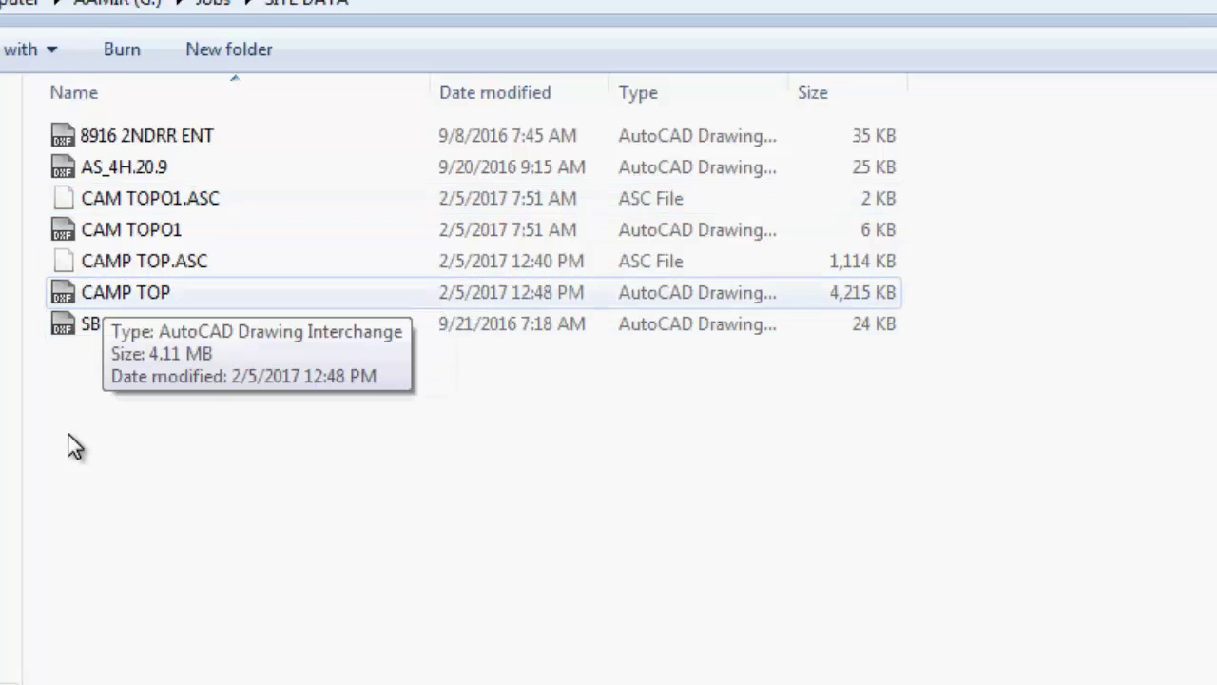
{"action": "key", "text": "Up"}
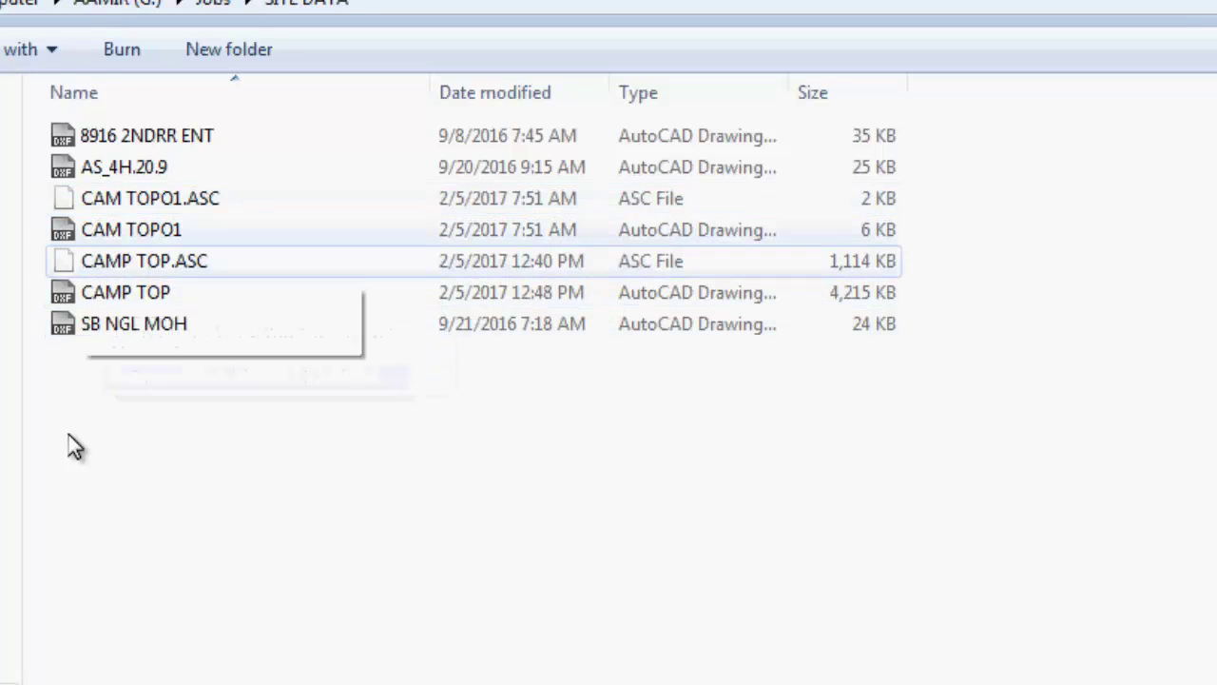
{"action": "key", "text": "Down"}
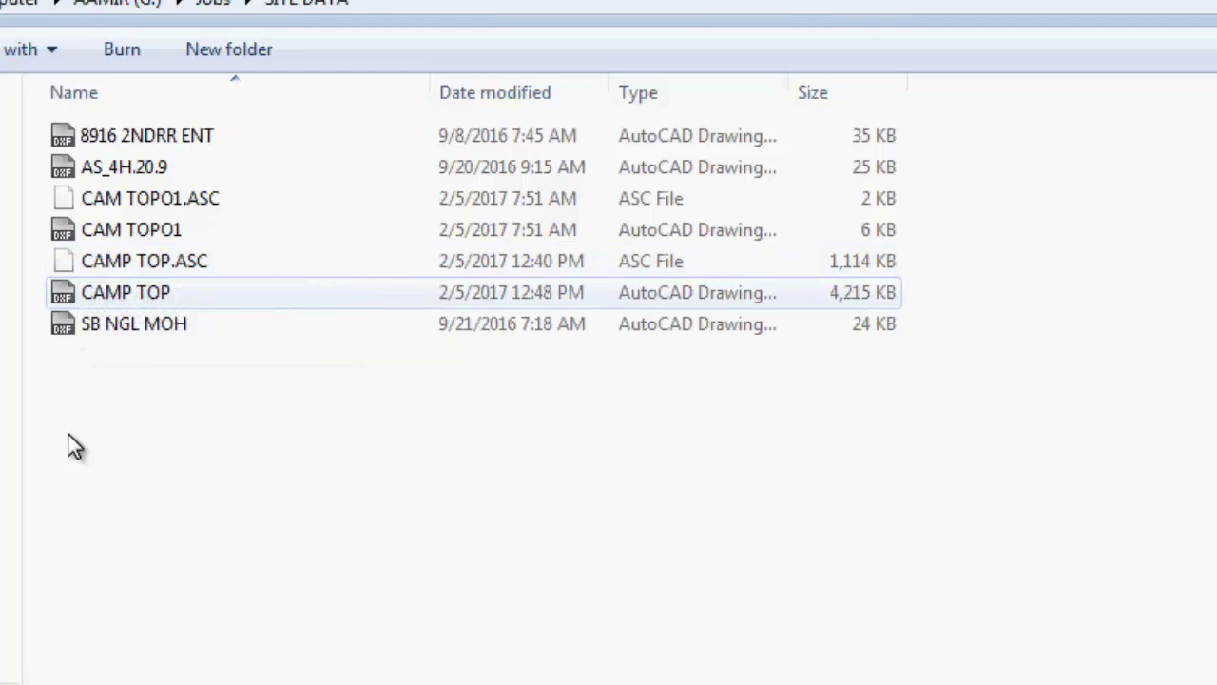
{"action": "key", "text": "Up"}
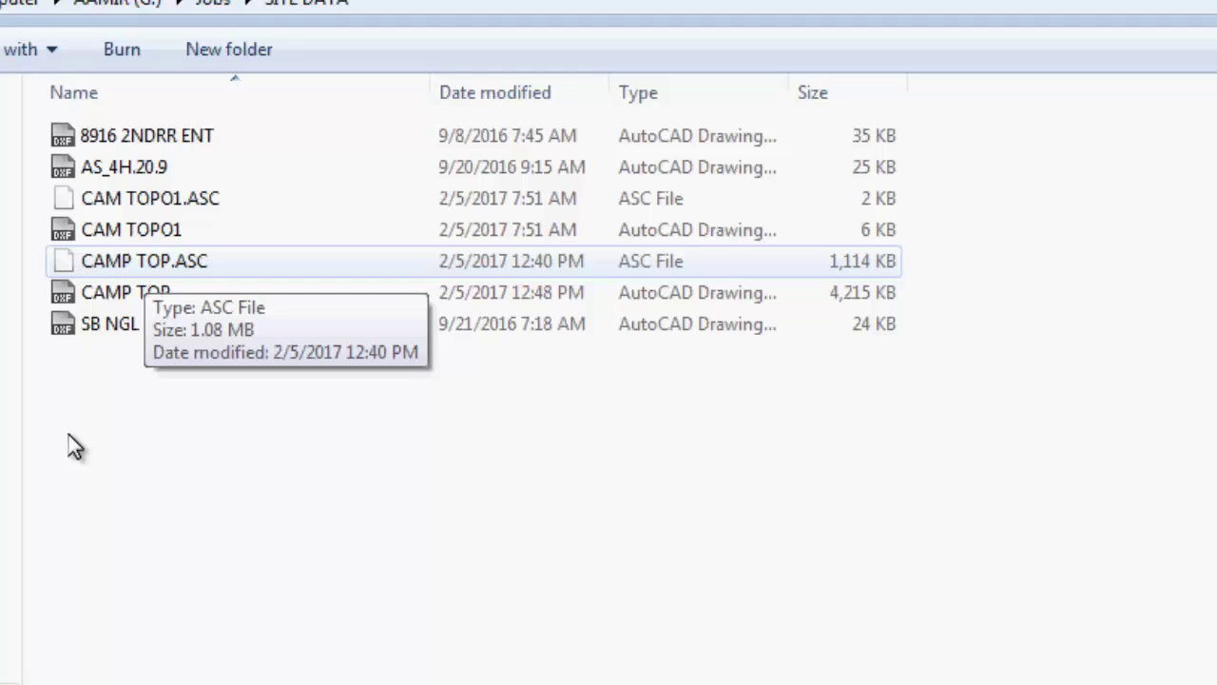
{"action": "left_click", "coordinate": [74, 447]}
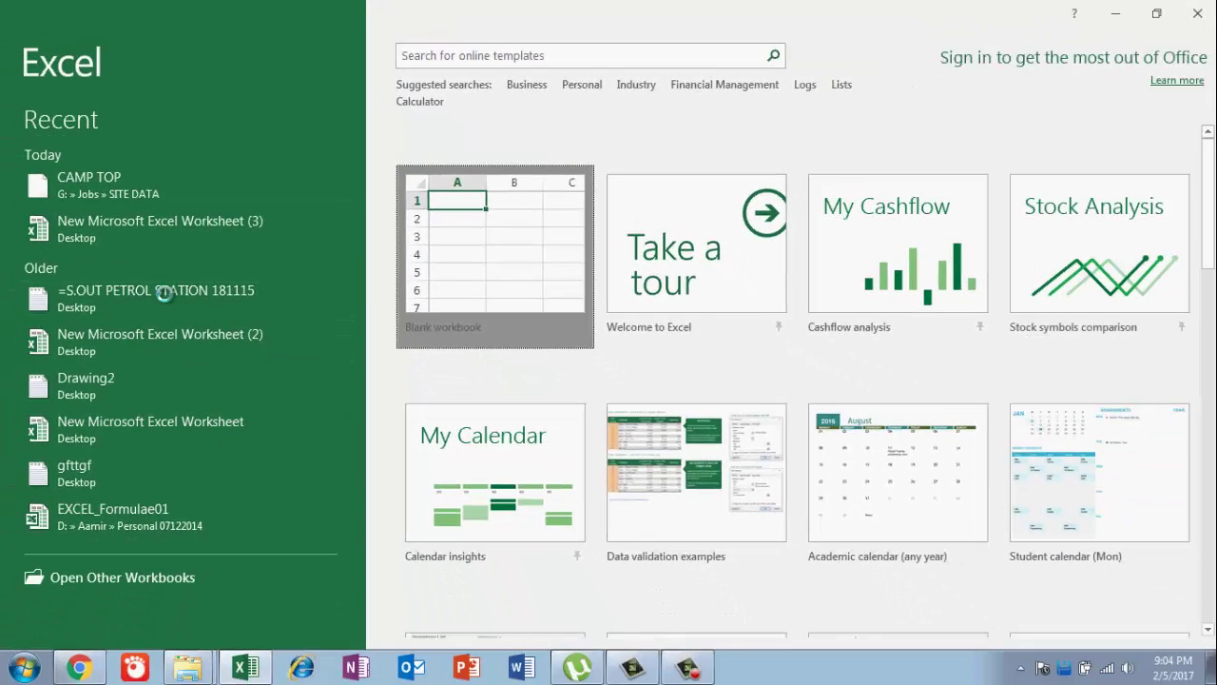
Create a blank workbook and browse to the G:\Jobs\SITE DATA folder
{"action": "key", "text": "Return"}
{"action": "key", "text": "ctrl+o"}
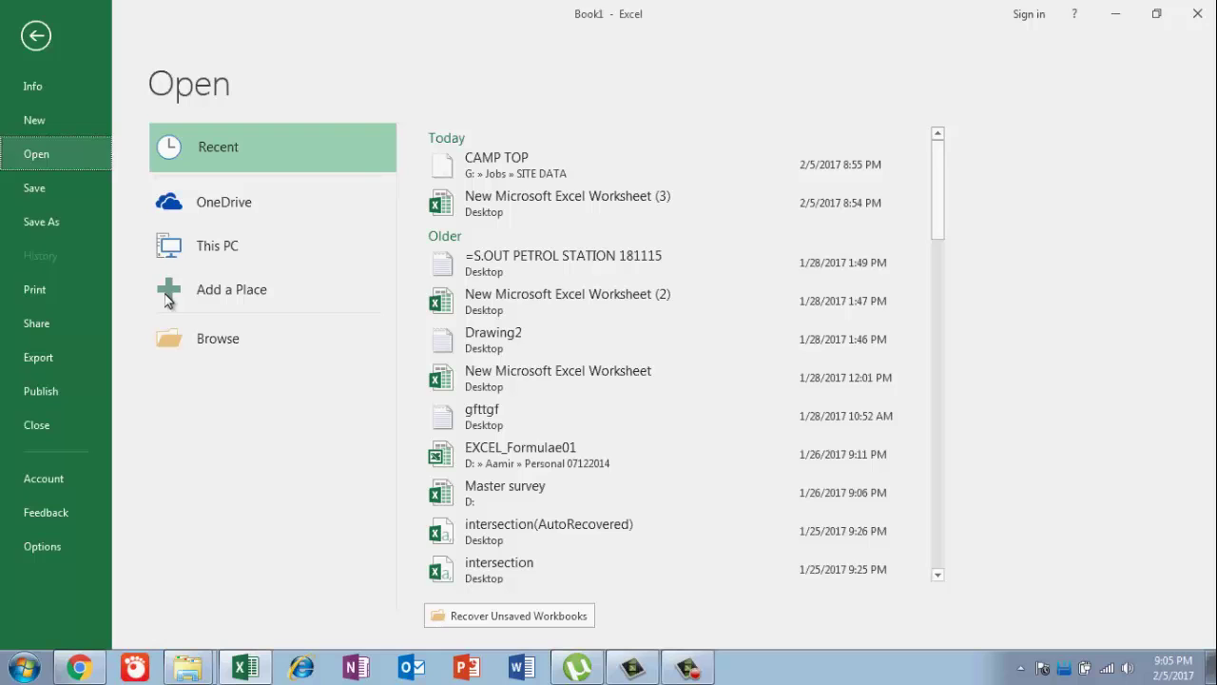
{"action": "key", "text": "Return"}
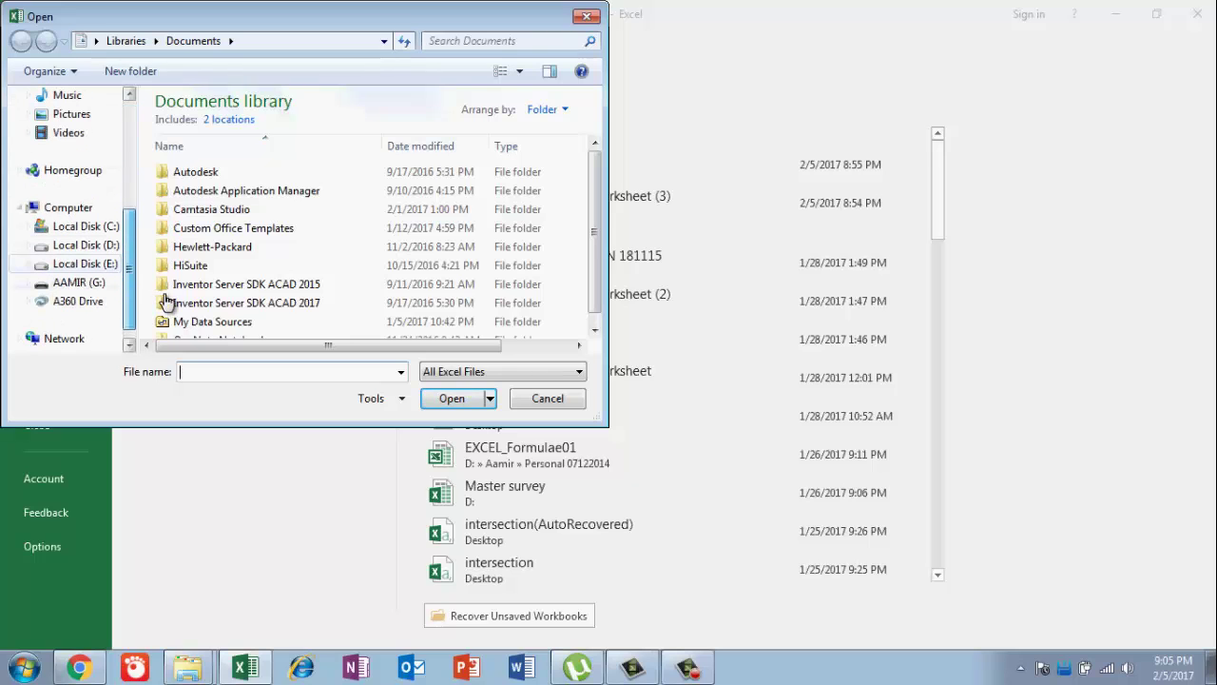
{"action": "left_click", "coordinate": [79, 282]}
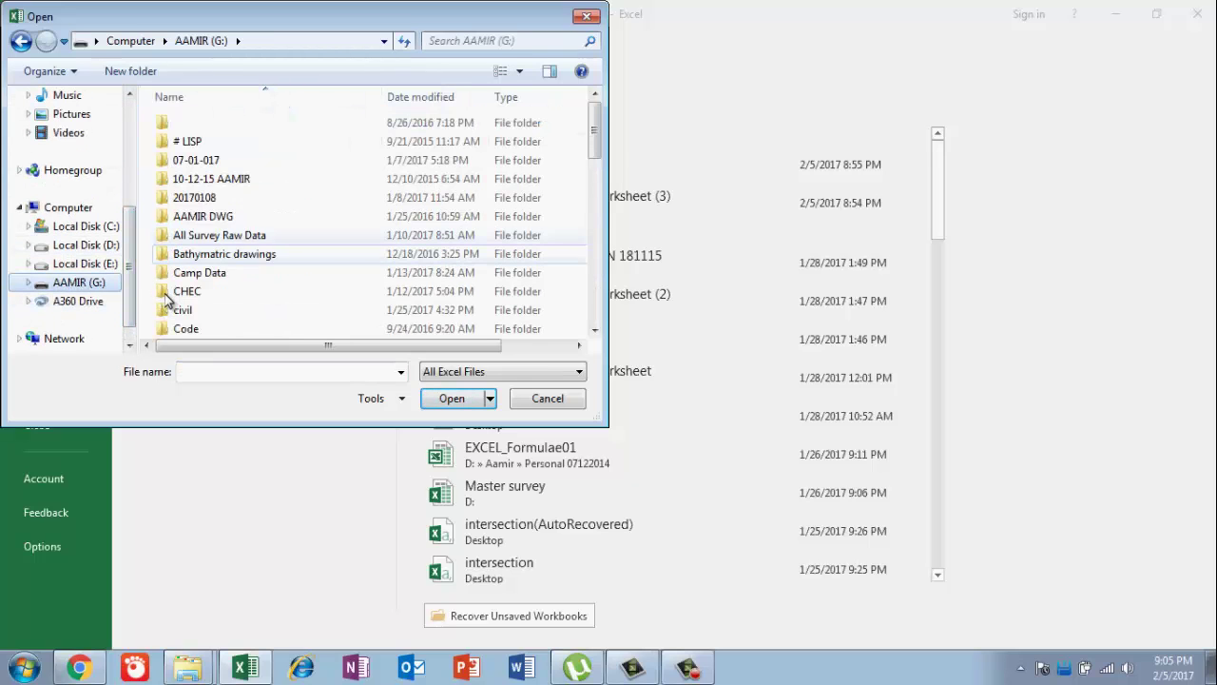
{"action": "scroll", "coordinate": [167, 299], "scroll_direction": "down", "scroll_amount": 4}
{"action": "scroll", "coordinate": [166, 299], "scroll_direction": "down", "scroll_amount": 3}
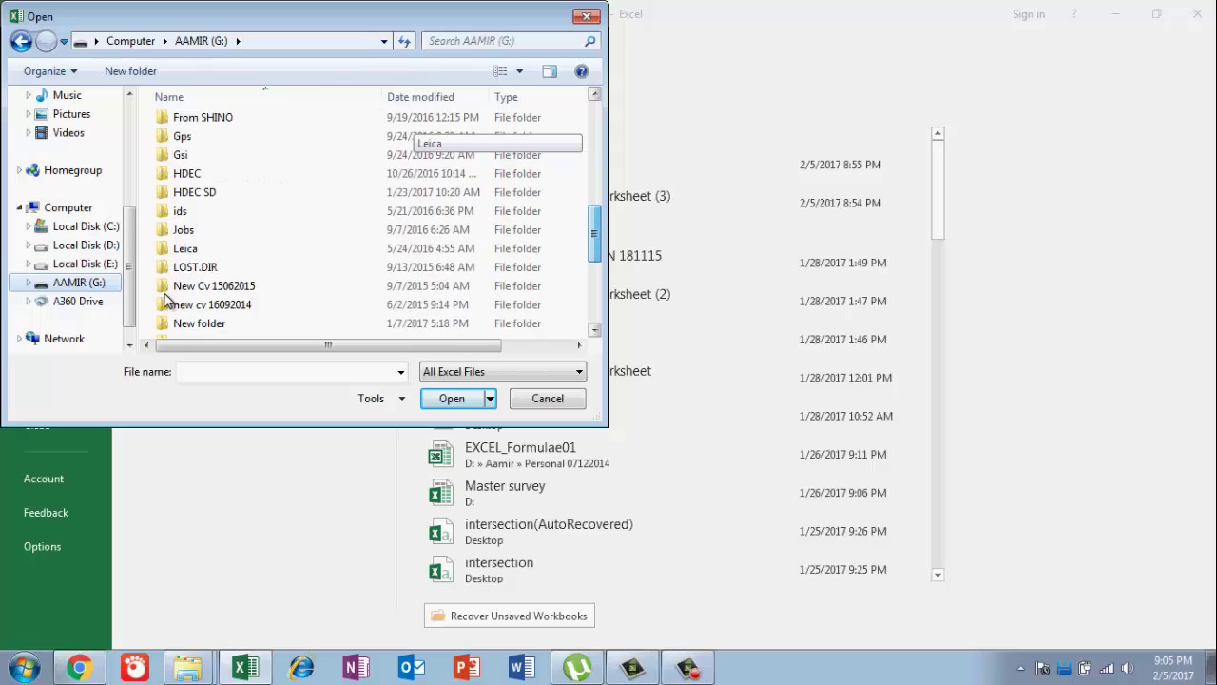
{"action": "scroll", "coordinate": [166, 300], "scroll_direction": "down", "scroll_amount": 2}
{"action": "scroll", "coordinate": [167, 300], "scroll_direction": "down", "scroll_amount": 2}
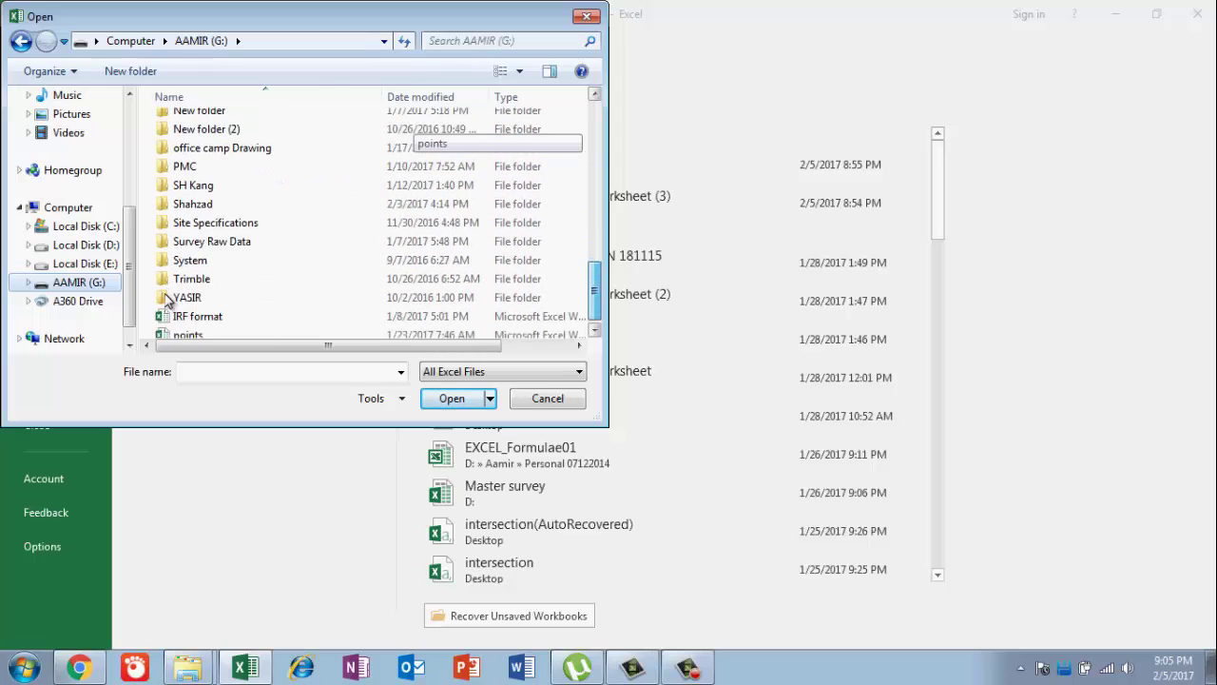
{"action": "scroll", "coordinate": [166, 300], "scroll_direction": "up", "scroll_amount": 2}
{"action": "scroll", "coordinate": [166, 300], "scroll_direction": "up", "scroll_amount": 2}
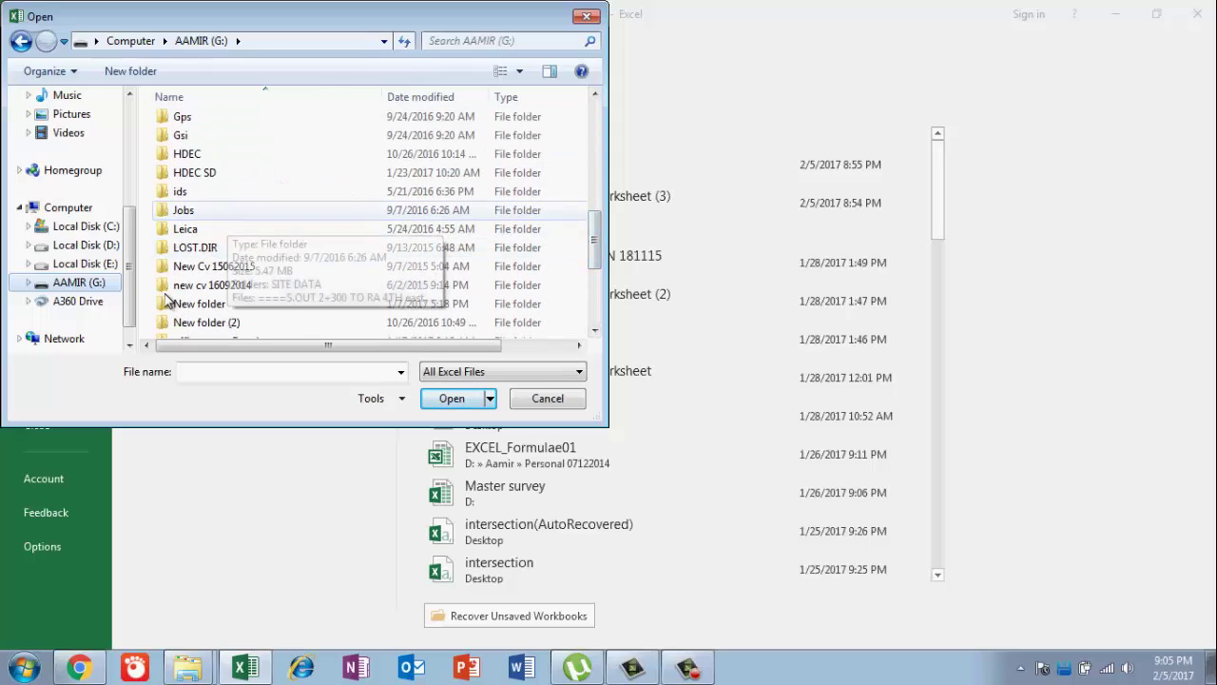
{"action": "left_click", "coordinate": [228, 210]}
{"action": "key", "text": "Return"}
{"action": "key", "text": "Return"}
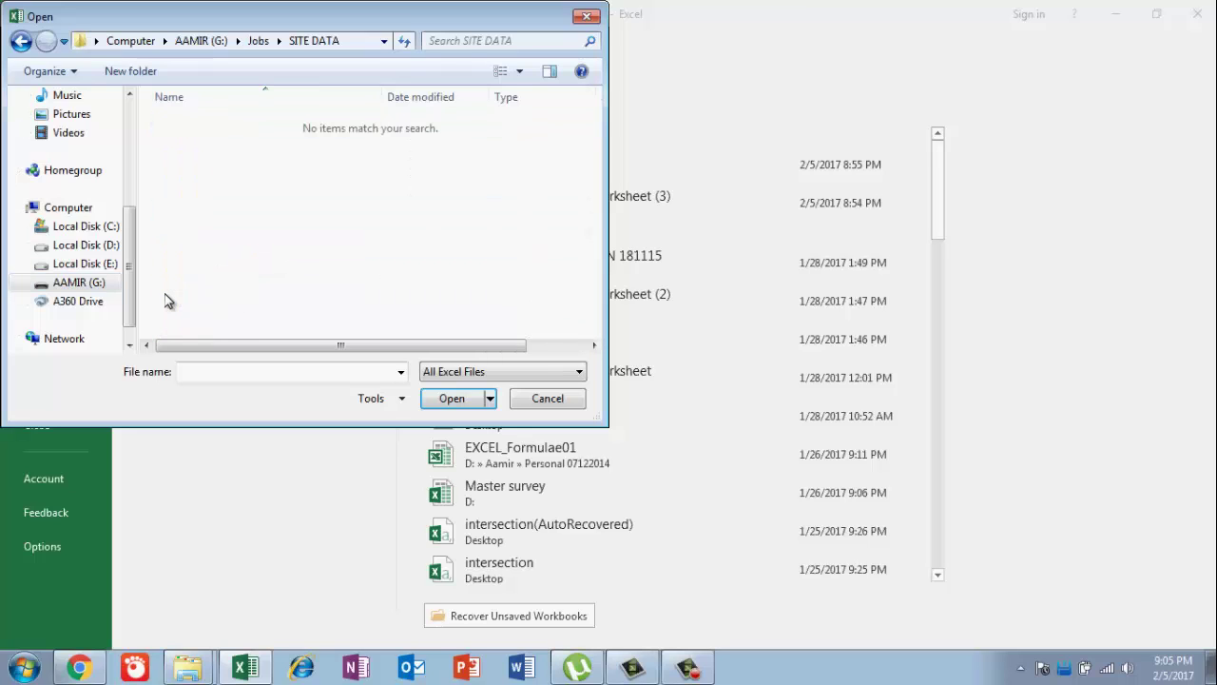
Show All Files and open CAMP TOP.ASC in the Text Import Wizard
{"action": "key", "text": "alt+Down"}
{"action": "key", "text": "Up"}
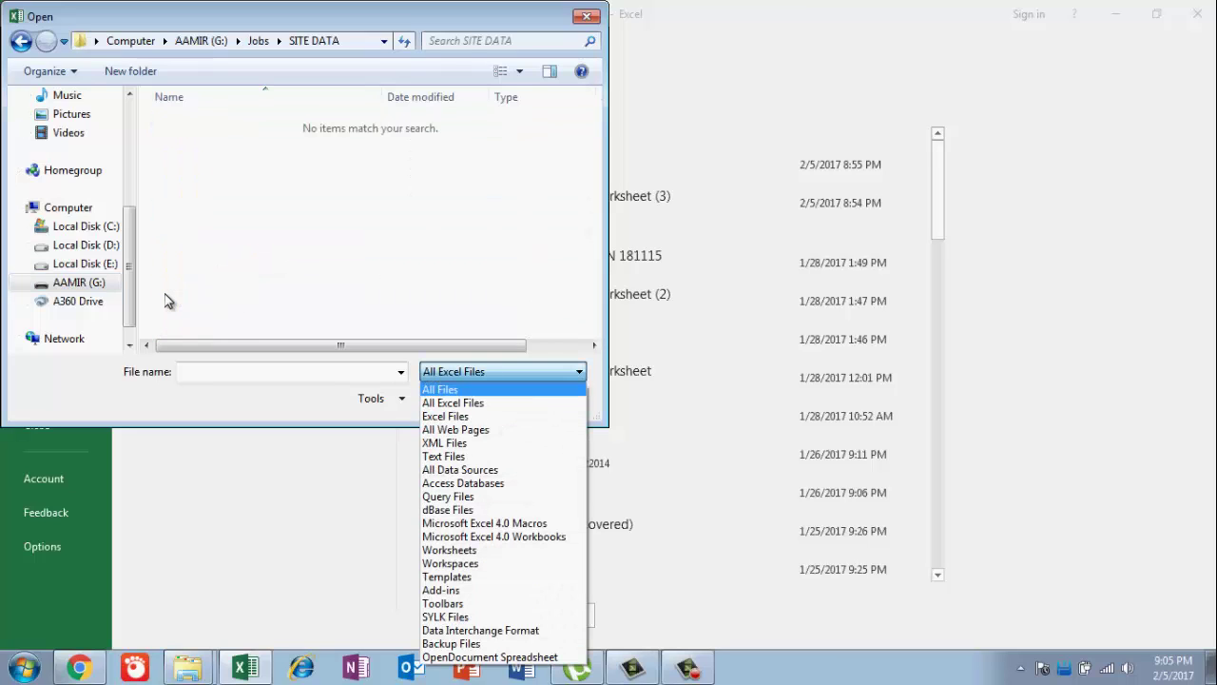
{"action": "key", "text": "Return"}
{"action": "key", "text": "Up"}
{"action": "key", "text": "Down"}
{"action": "key", "text": "Down"}
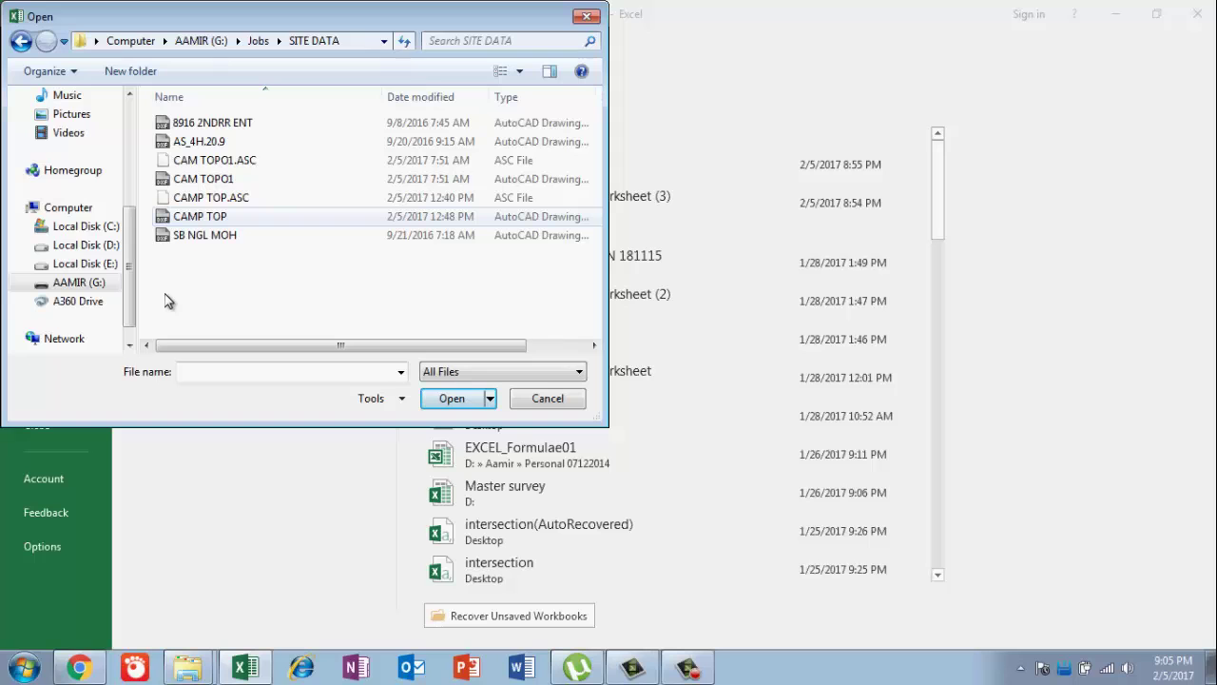
{"action": "key", "text": "Up"}
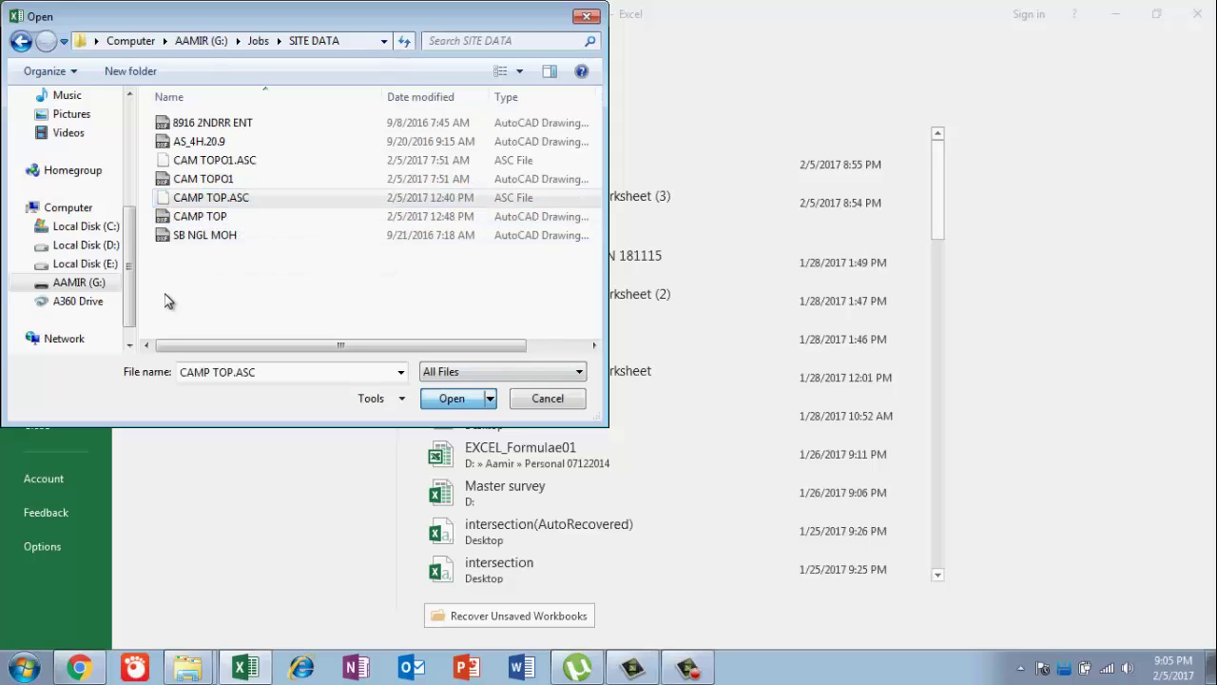
{"action": "key", "text": "Return"}
Finish the import, check the B4 and D4 values, and clear columns E through M
{"action": "key", "text": "Return"}
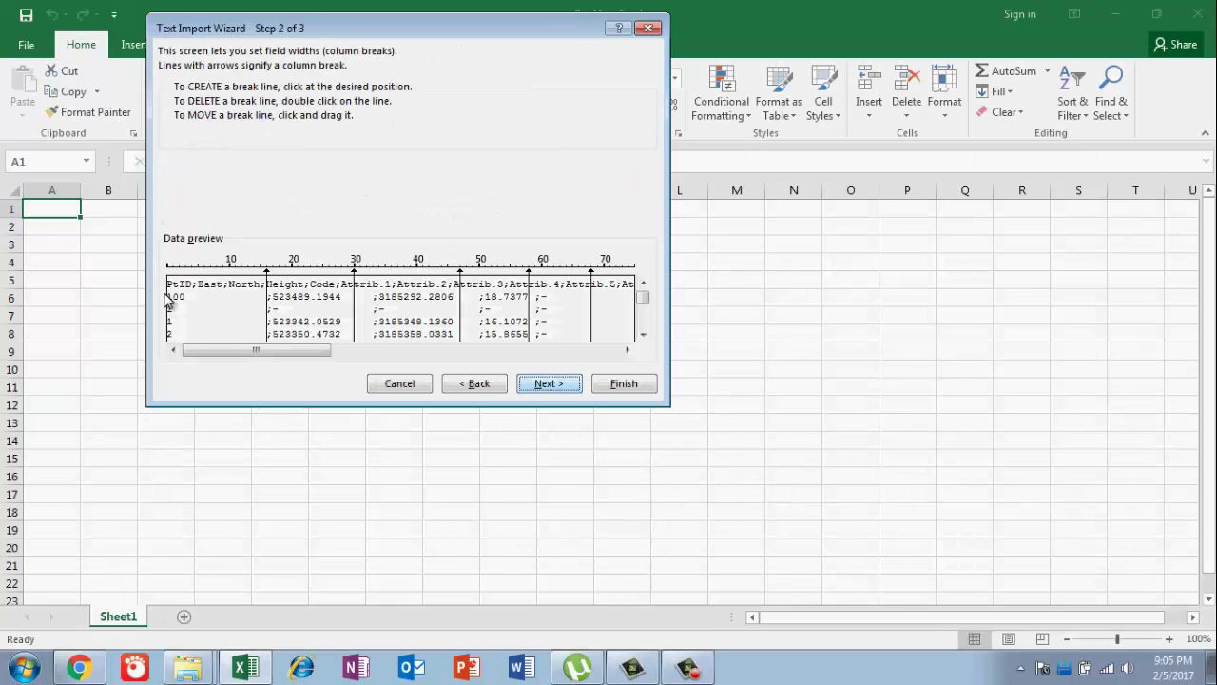
{"action": "key", "text": "Return"}
{"action": "key", "text": "Return"}
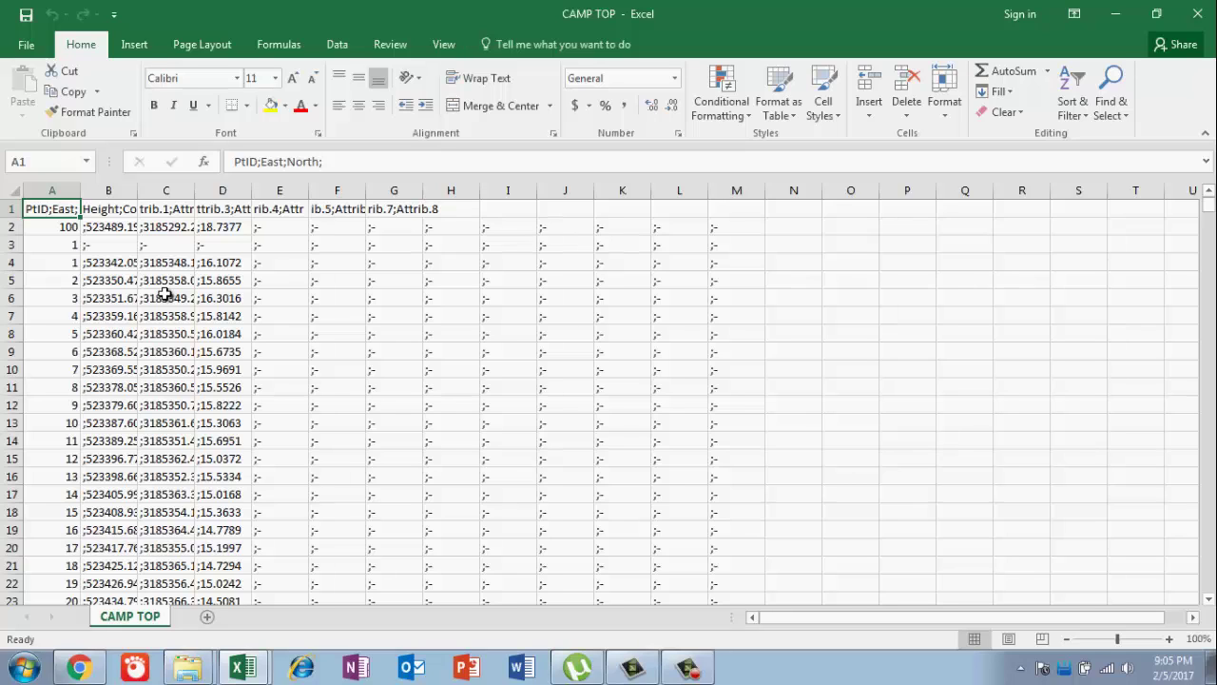
{"action": "key", "text": "Down"}
{"action": "key", "text": "Down"}
{"action": "key", "text": "Down"}
{"action": "key", "text": "Right"}
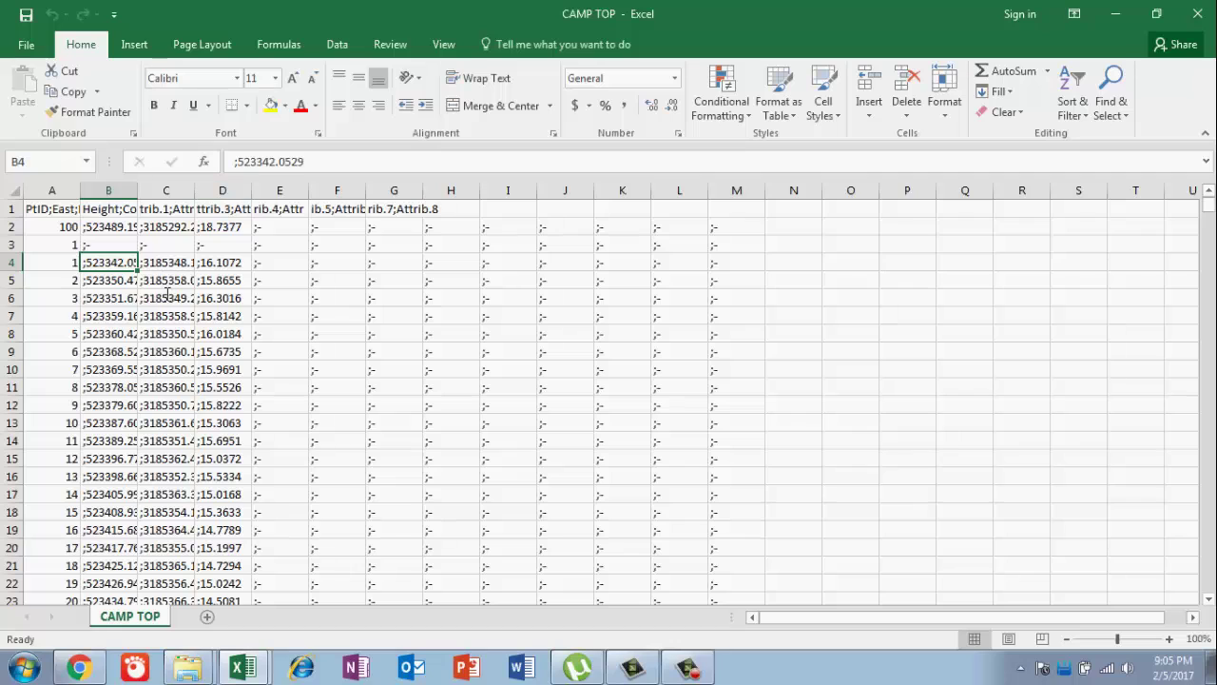
{"action": "key", "text": "Right"}
{"action": "key", "text": "Right"}
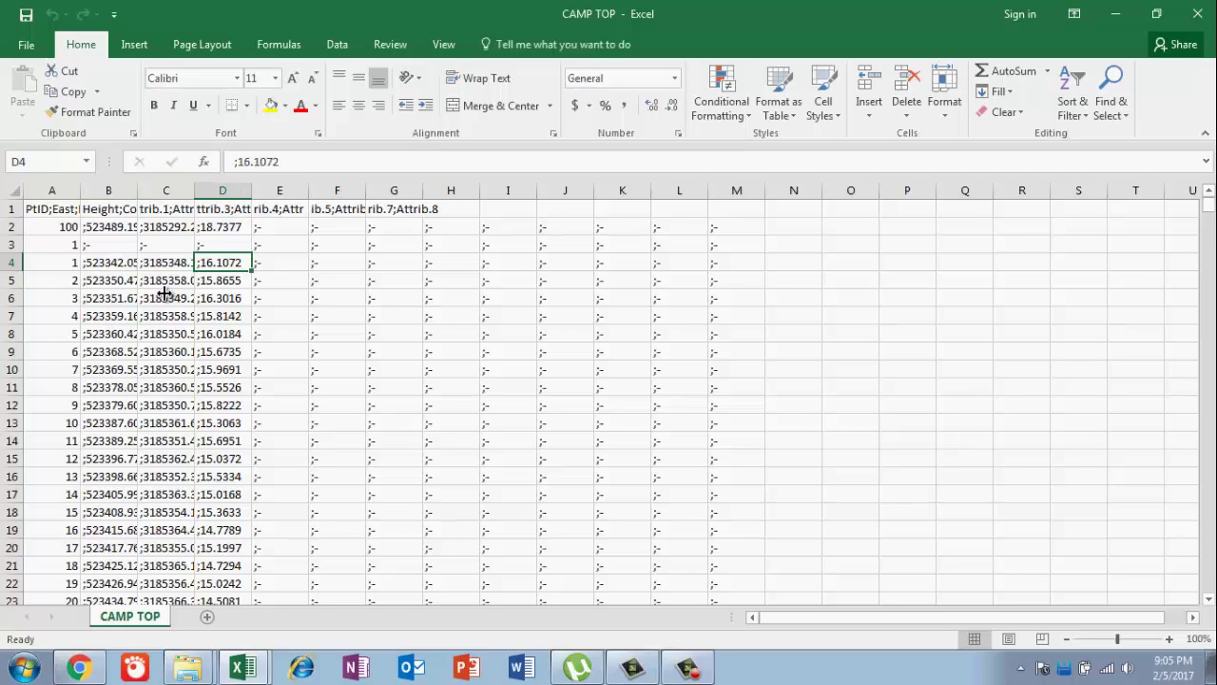
{"action": "left_click_drag", "start_coordinate": [280, 190], "coordinate": [736, 190]}
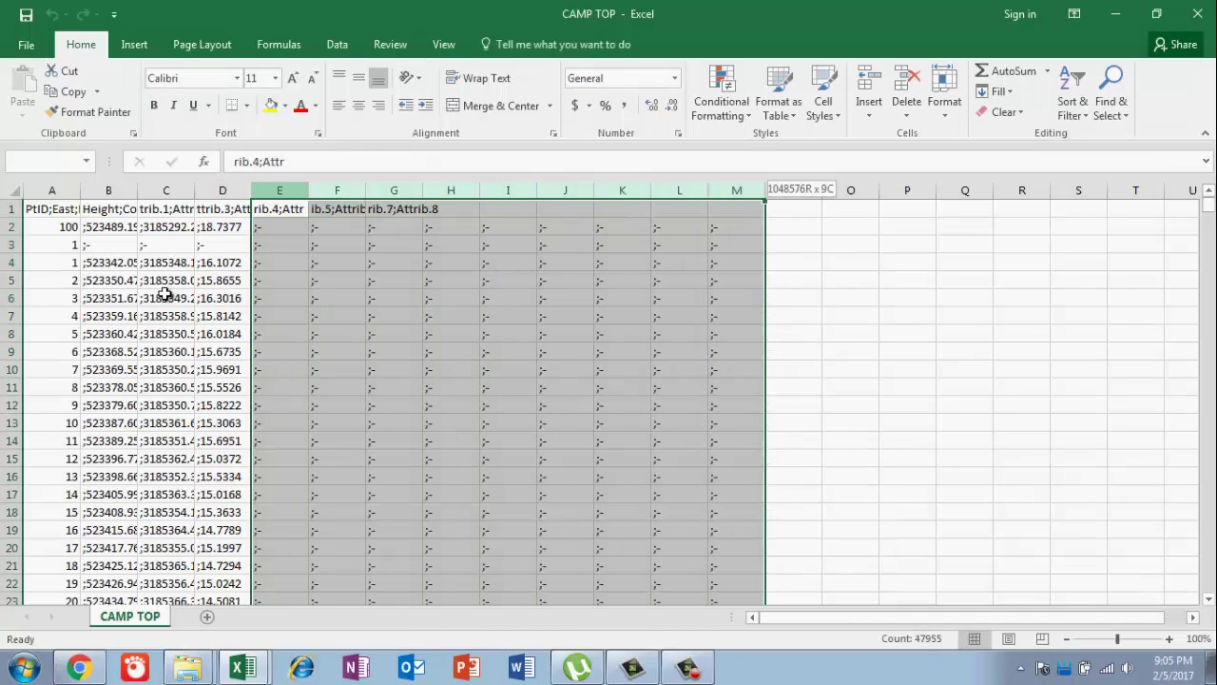
{"action": "right_click", "coordinate": [537, 191]}
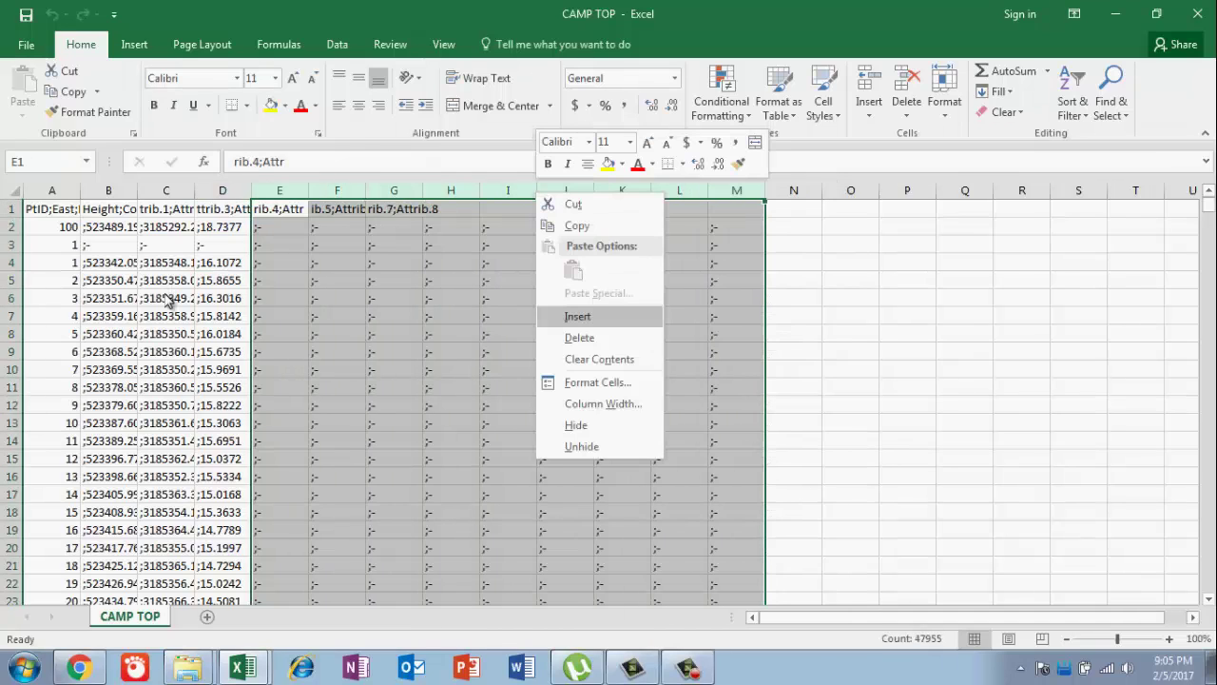
{"action": "left_click", "coordinate": [579, 338]}
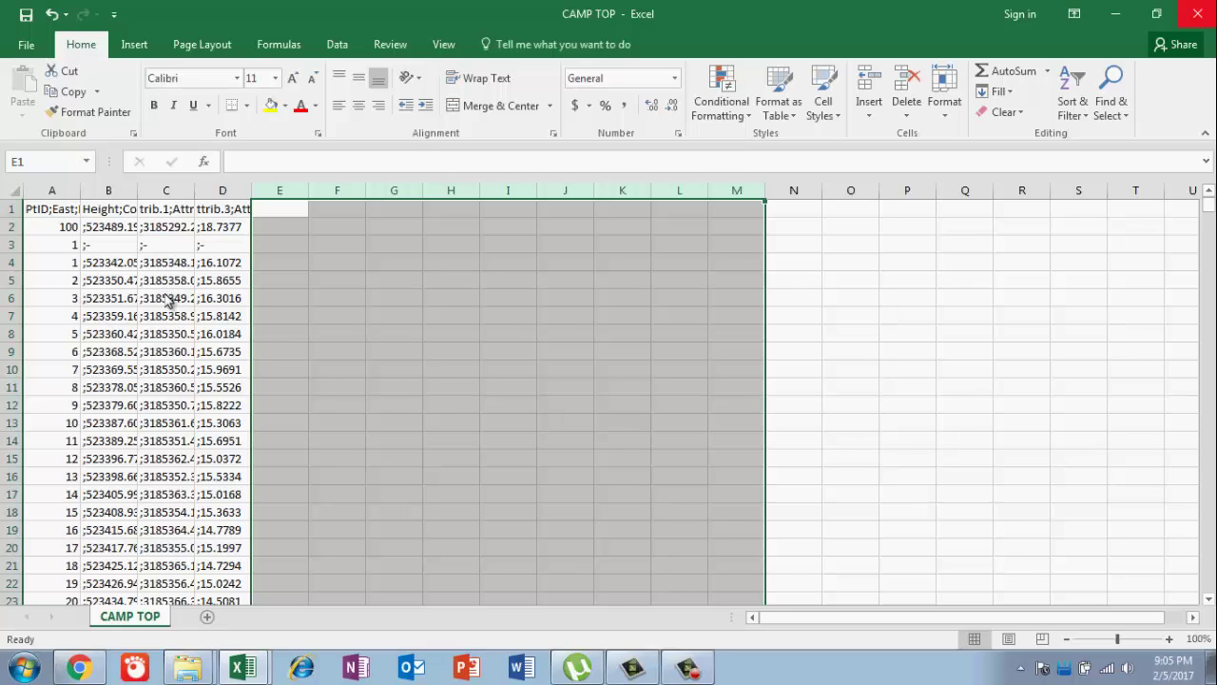
Close the CAMP TOP workbook without saving and return to the Open page
{"action": "key", "text": "alt+F4"}
{"action": "key", "text": "n"}
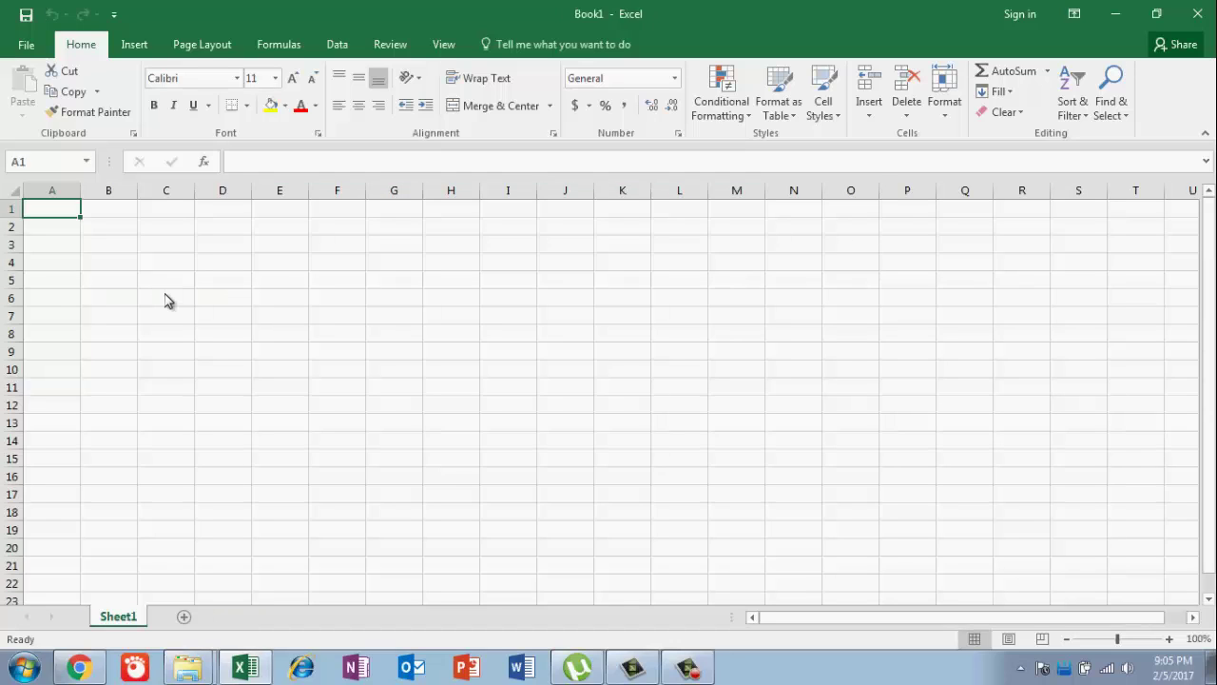
{"action": "key", "text": "ctrl+o"}
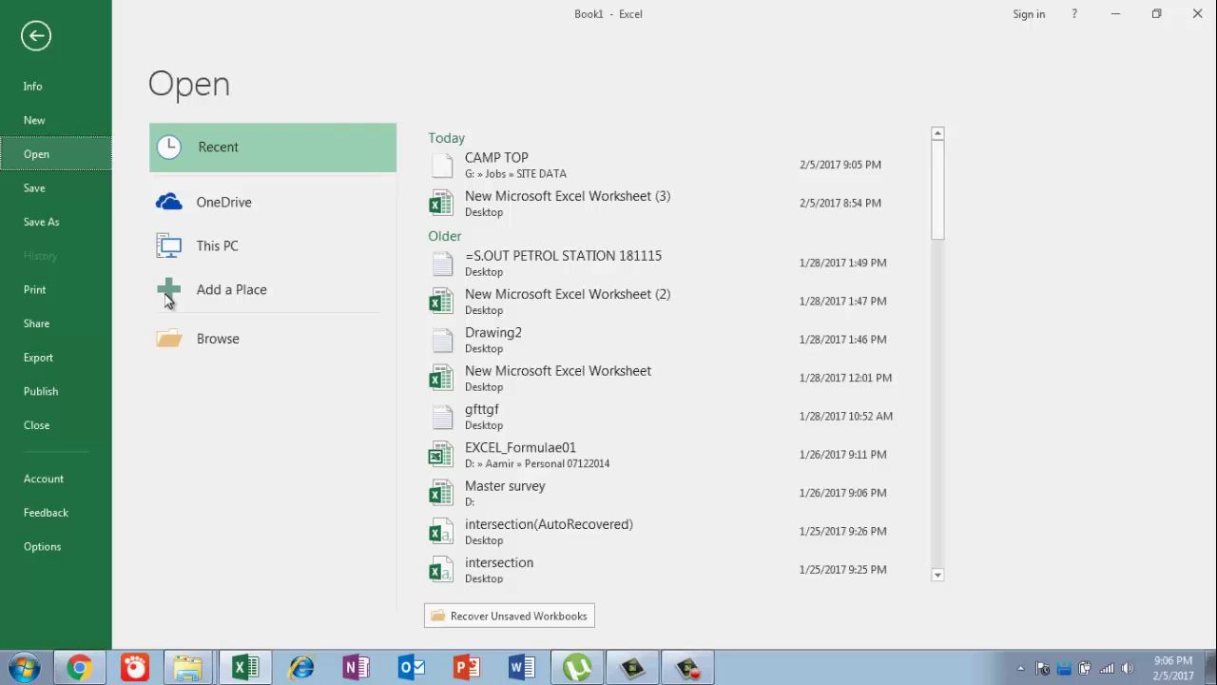
Reopen CAMP TOP.ASC from SITE DATA and advance the Fixed width import to step 2
{"action": "key", "text": "Down"}
{"action": "key", "text": "Down"}
{"action": "key", "text": "Return"}
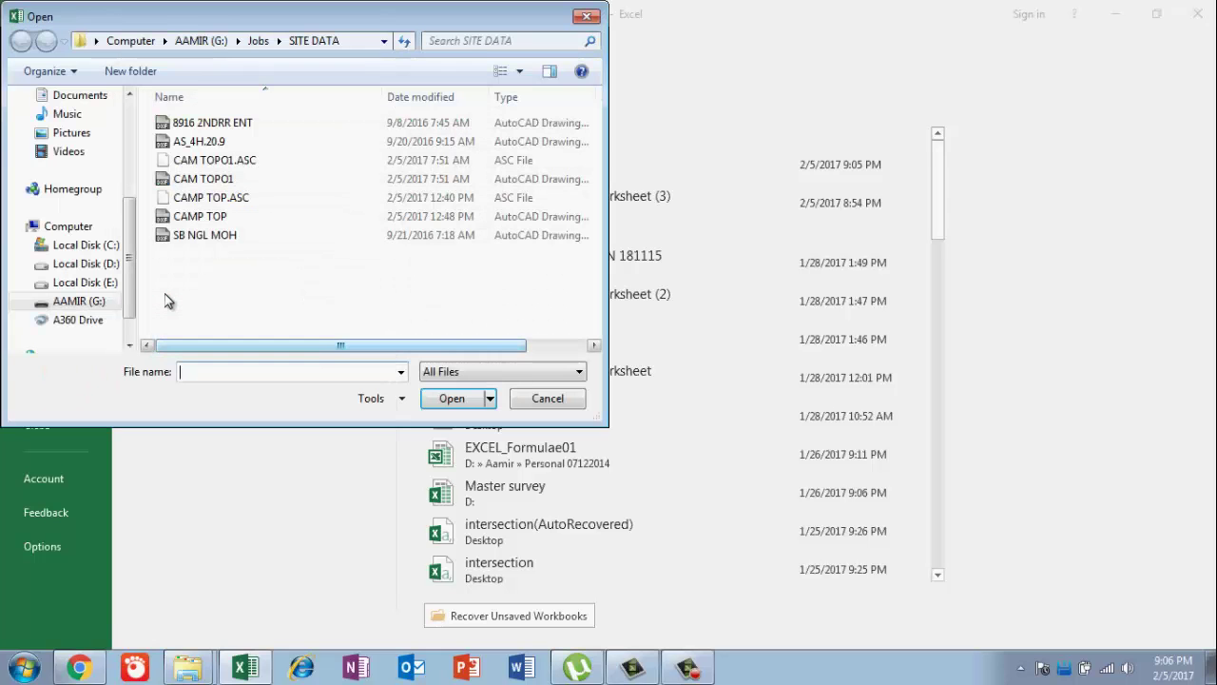
{"action": "key", "text": "Down"}
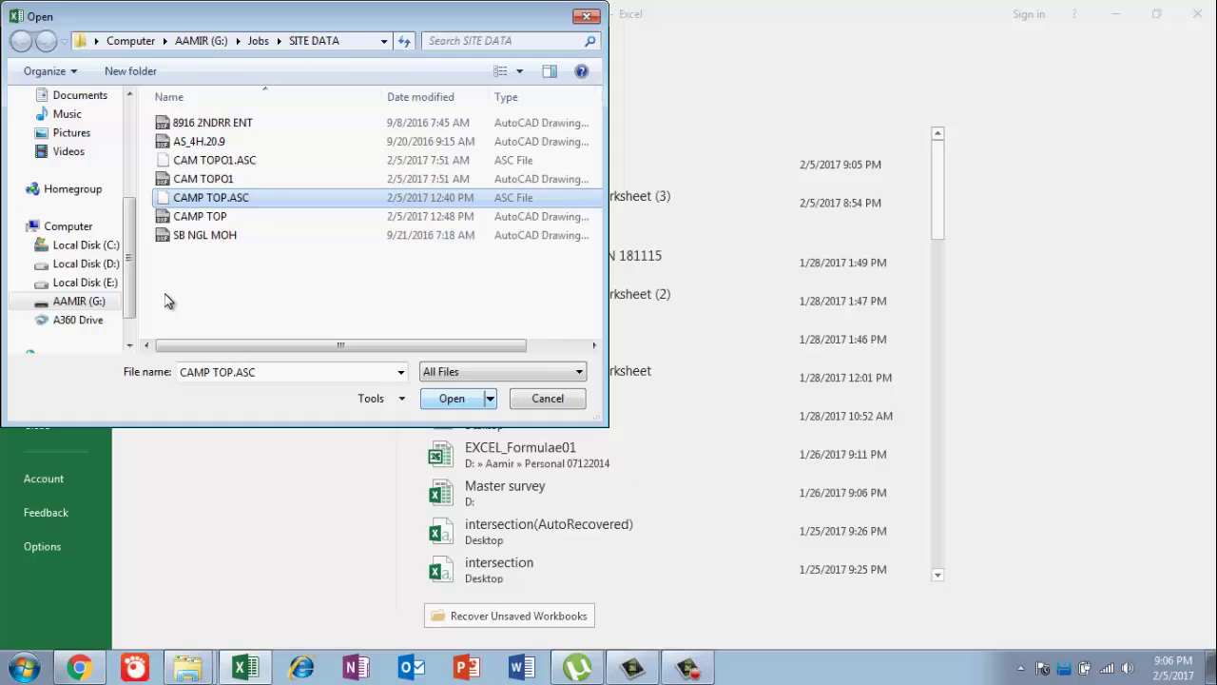
{"action": "key", "text": "Return"}
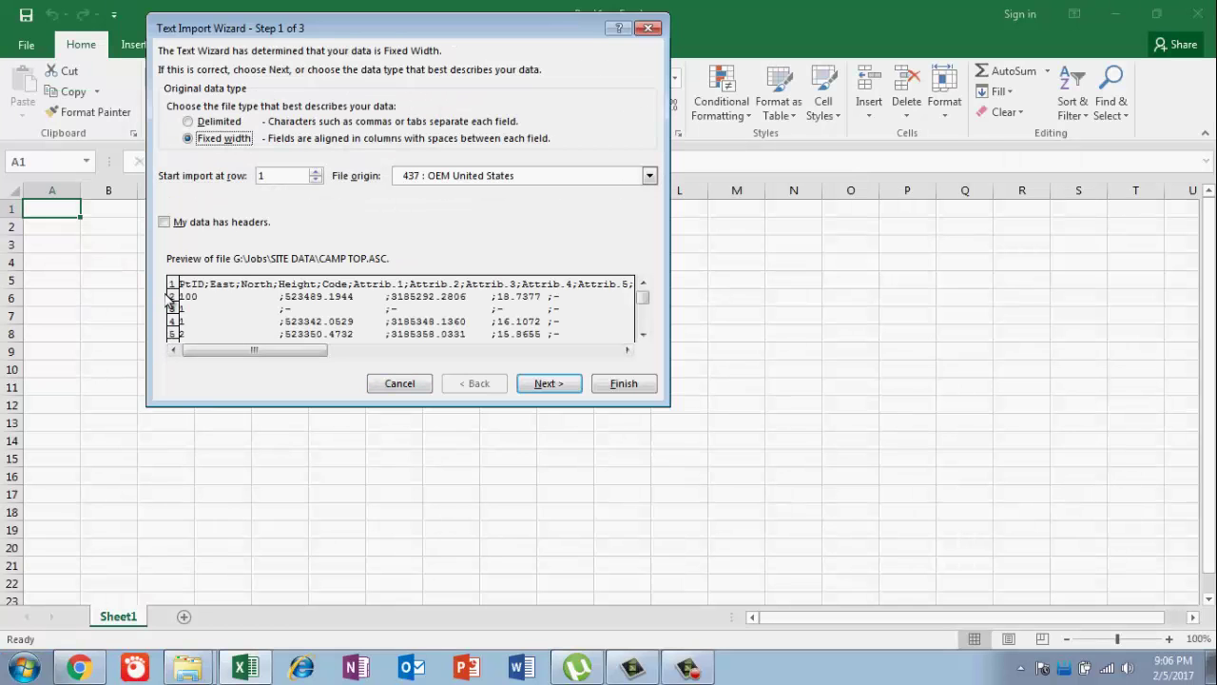
{"action": "key", "text": "Return"}
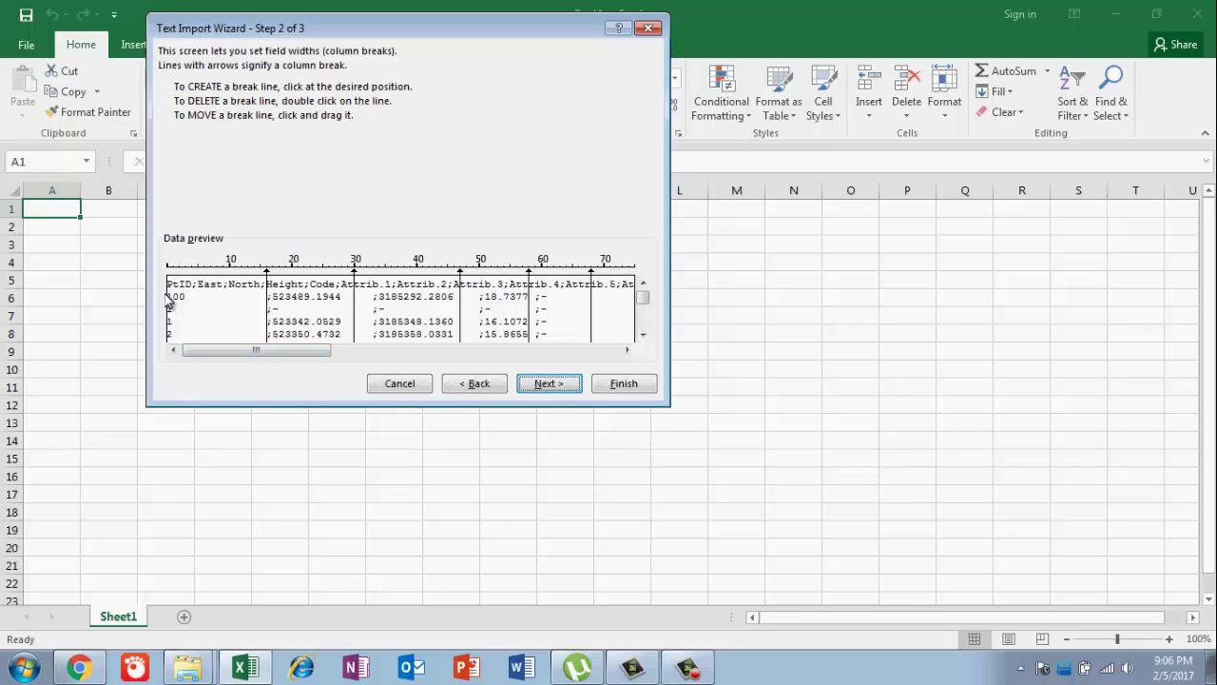
Add column breaks before the East values and before the height values, then continue
{"action": "left_click", "coordinate": [272, 304]}
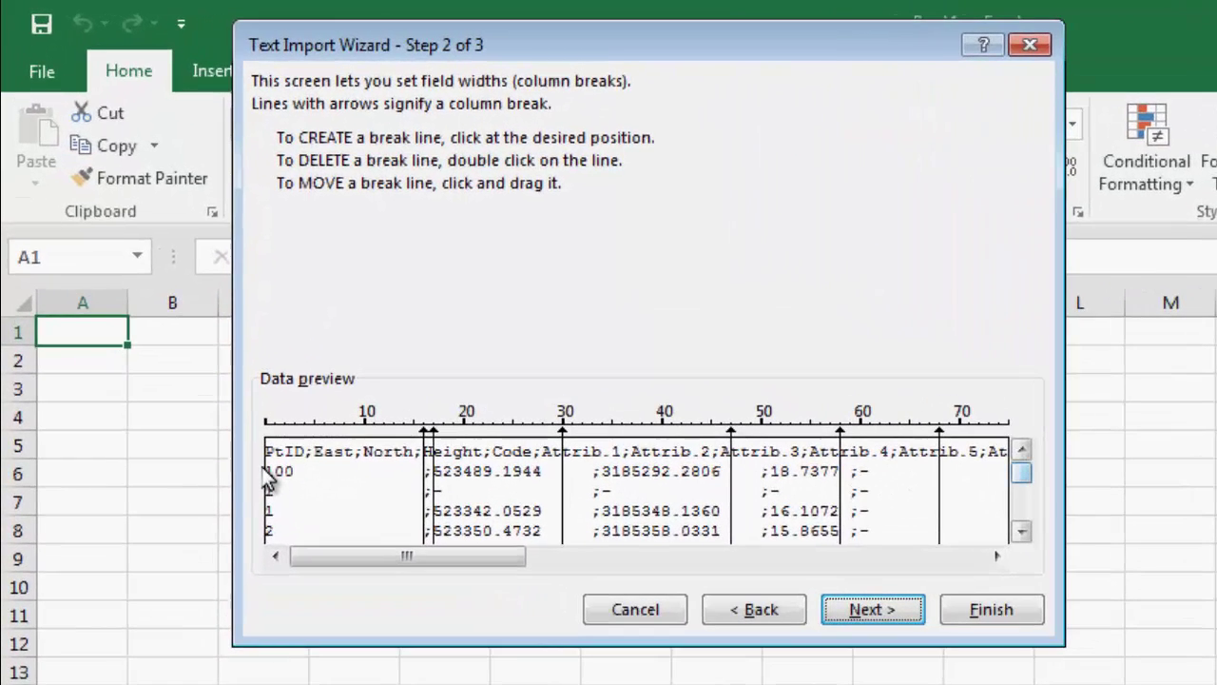
{"action": "scroll", "coordinate": [269, 480], "scroll_direction": "down", "scroll_amount": 10}
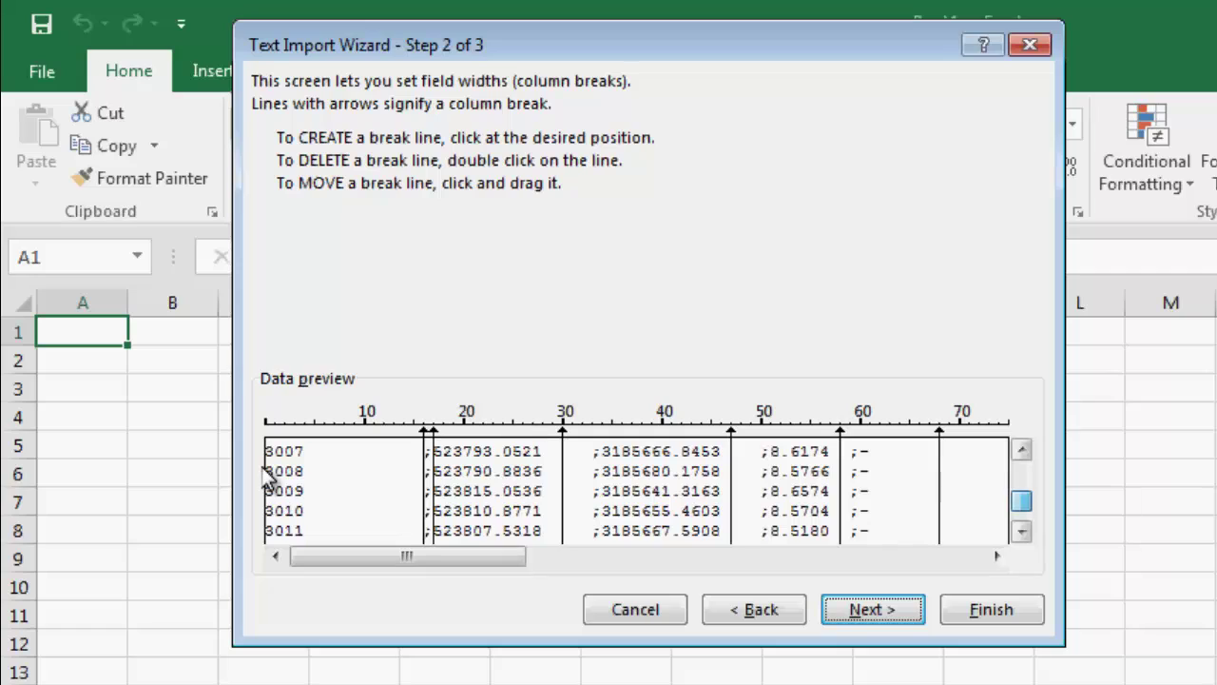
{"action": "left_click_drag", "start_coordinate": [1021, 499], "coordinate": [1022, 501]}
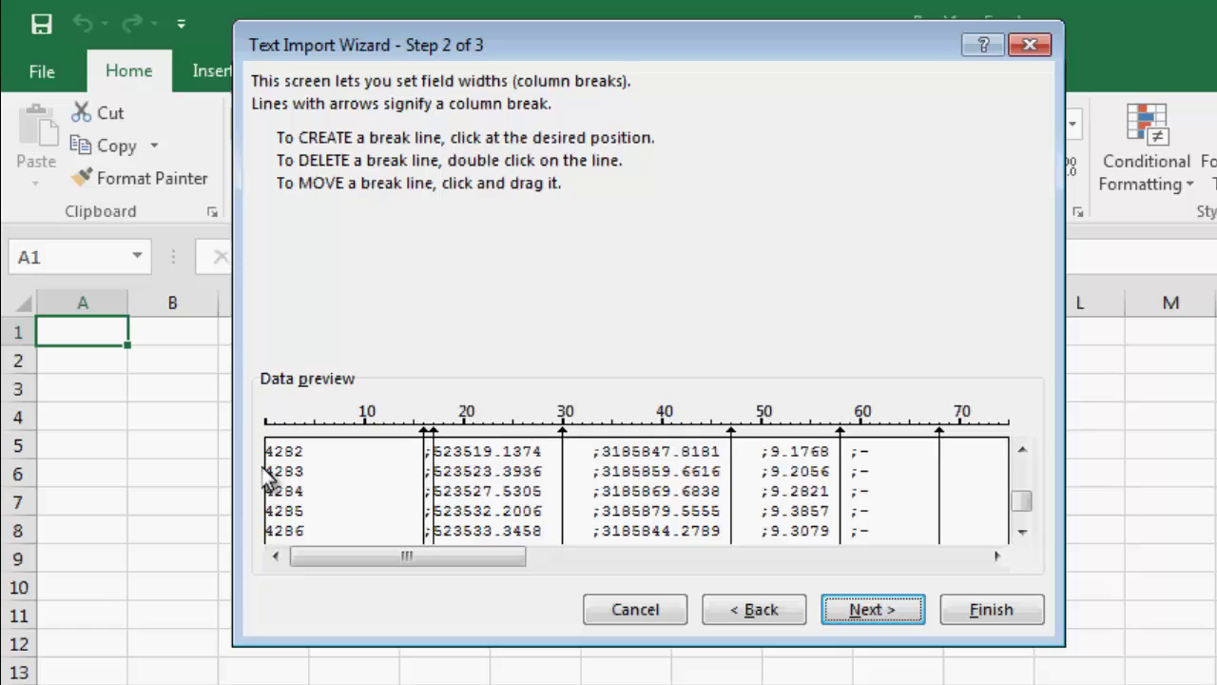
{"action": "scroll", "coordinate": [269, 482], "scroll_direction": "up", "scroll_amount": 15}
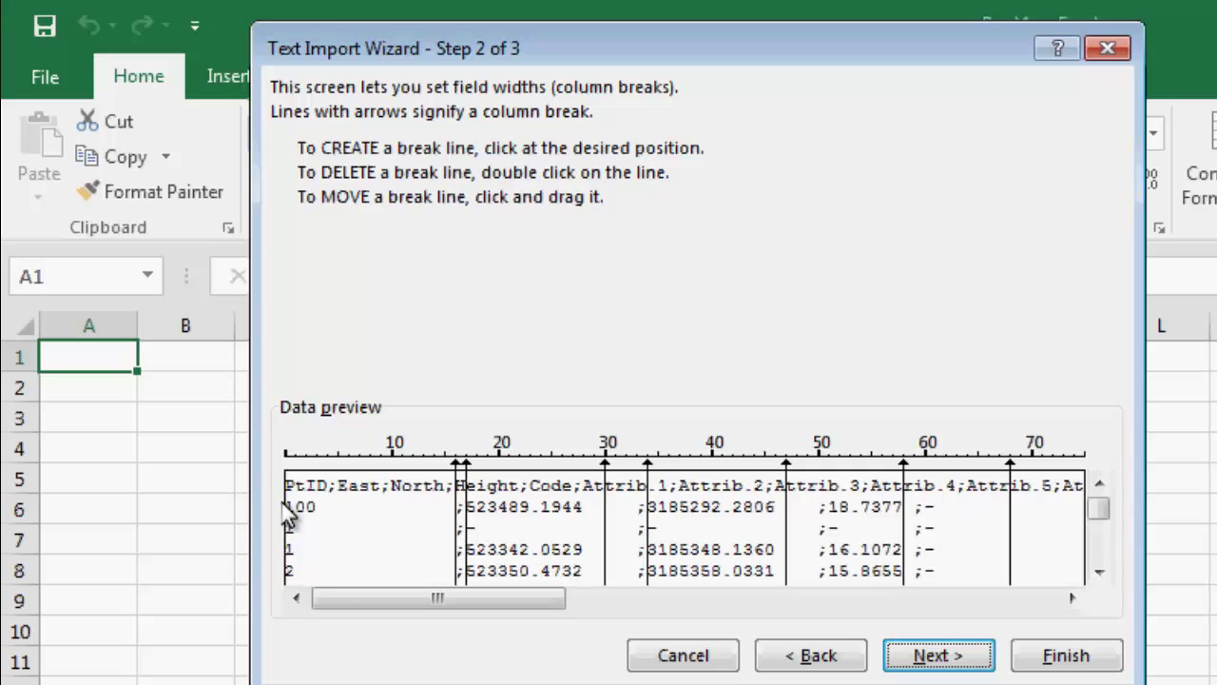
{"action": "scroll", "coordinate": [288, 513], "scroll_direction": "down", "scroll_amount": 20}
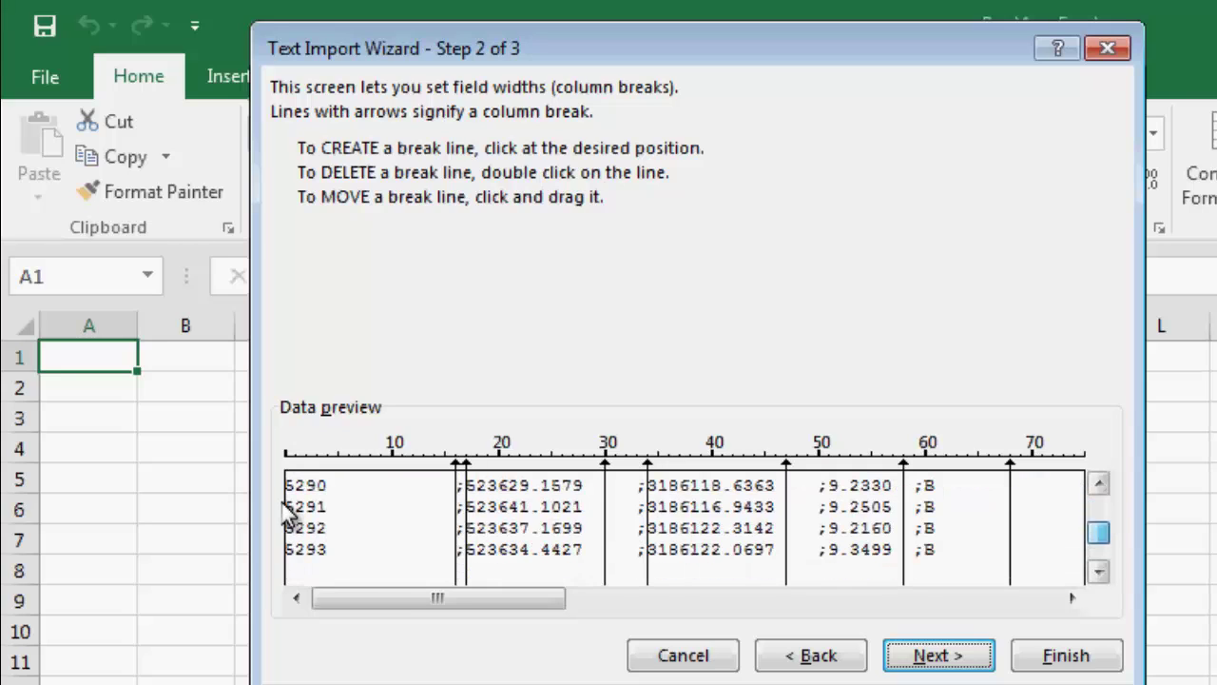
{"action": "scroll", "coordinate": [289, 513], "scroll_direction": "up", "scroll_amount": 20}
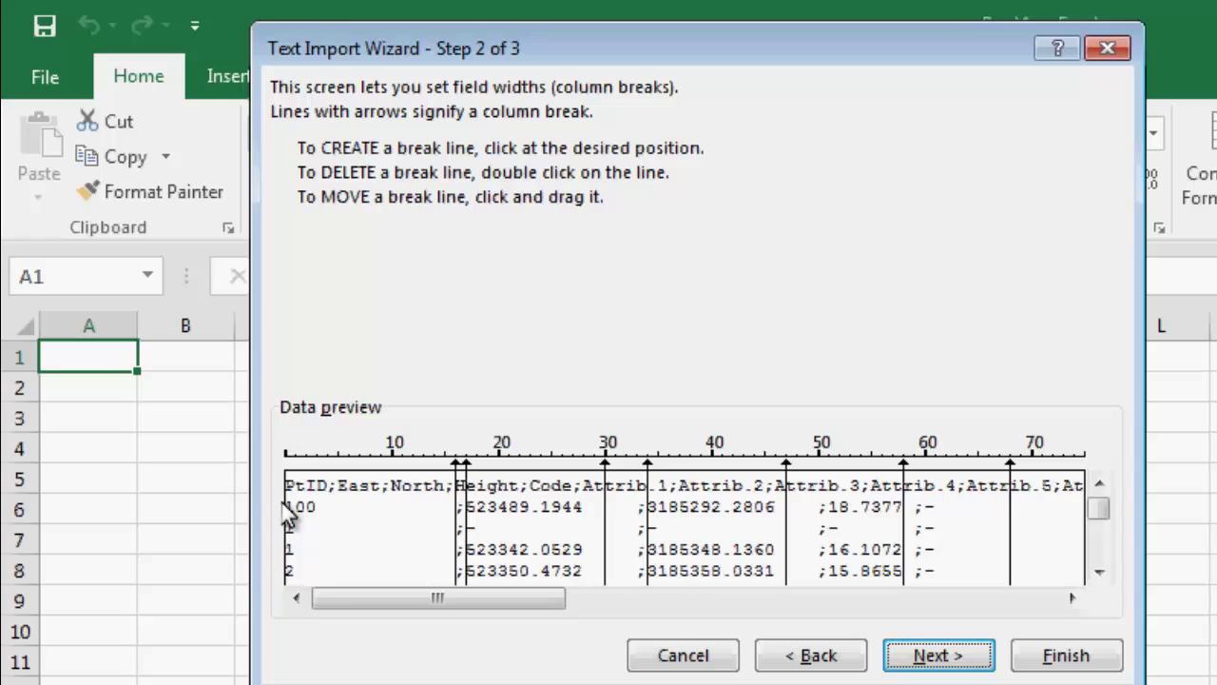
{"action": "left_click", "coordinate": [829, 447]}
{"action": "scroll", "coordinate": [288, 514], "scroll_direction": "down", "scroll_amount": 15}
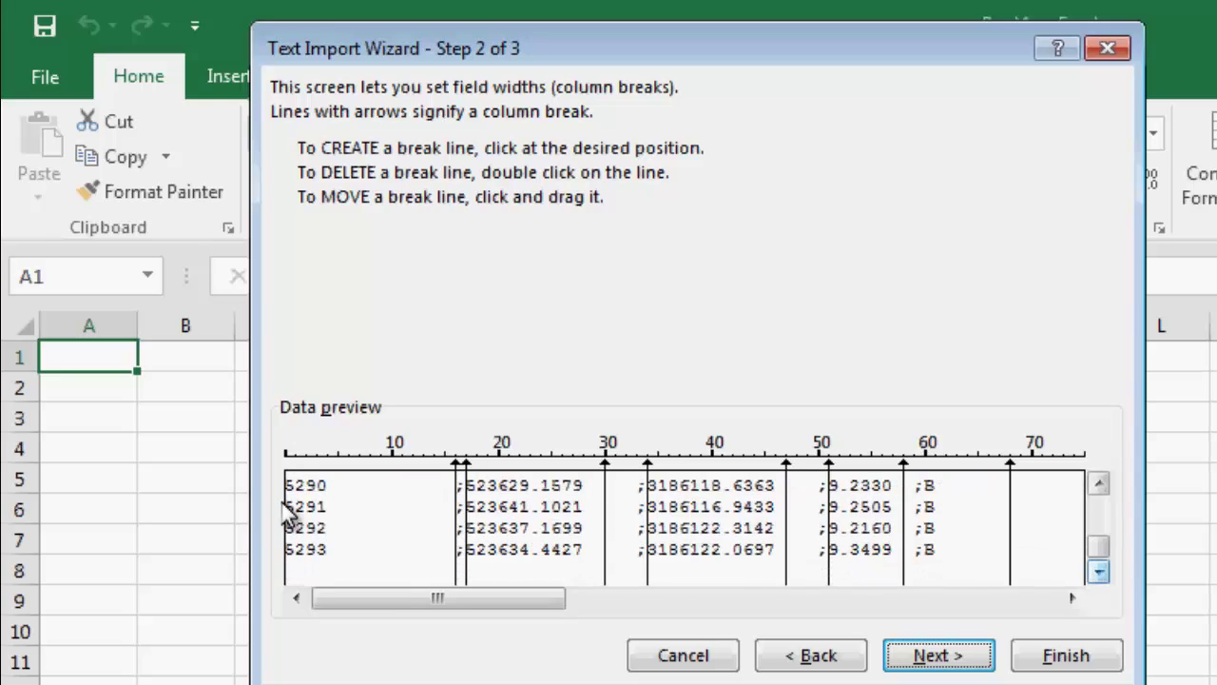
{"action": "scroll", "coordinate": [288, 513], "scroll_direction": "up", "scroll_amount": 15}
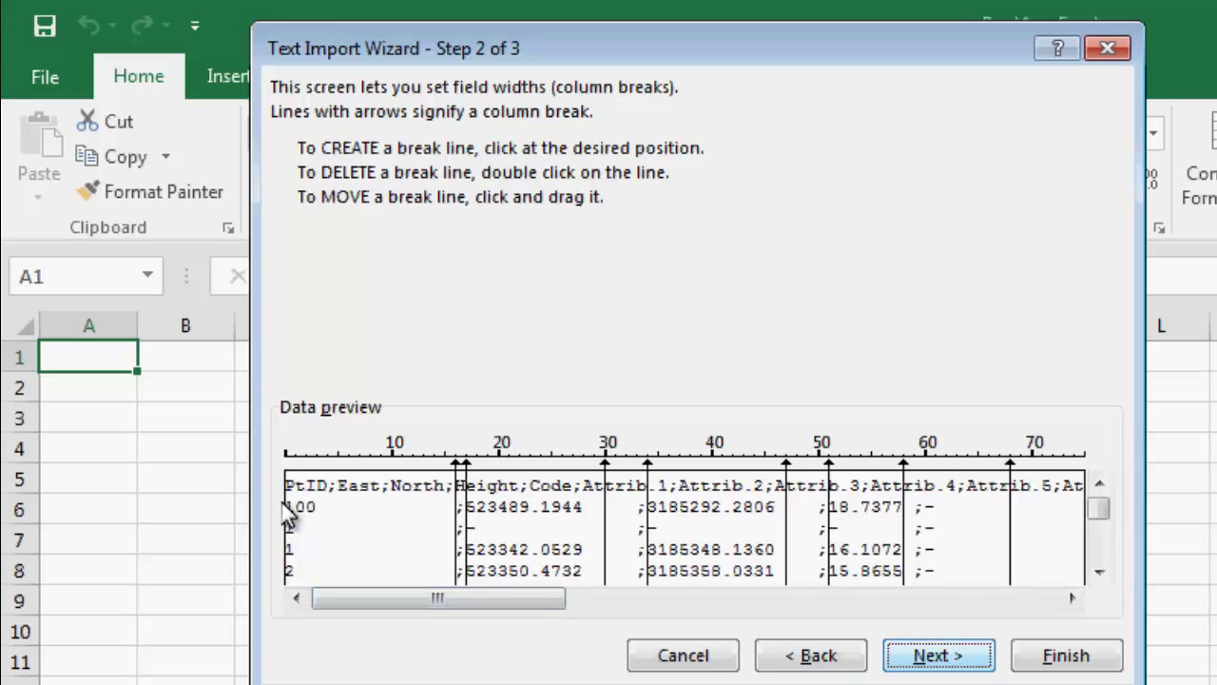
{"action": "key", "text": "Return"}
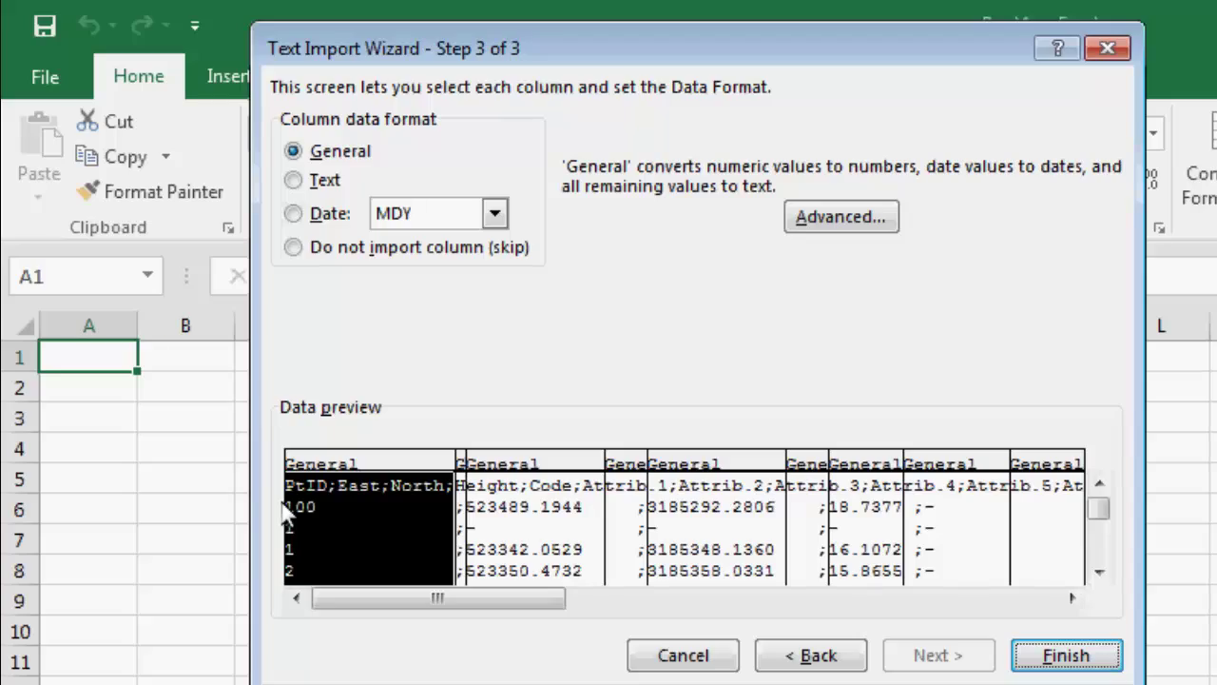
Finish the import and delete the header rows above the survey points
{"action": "key", "text": "Return"}
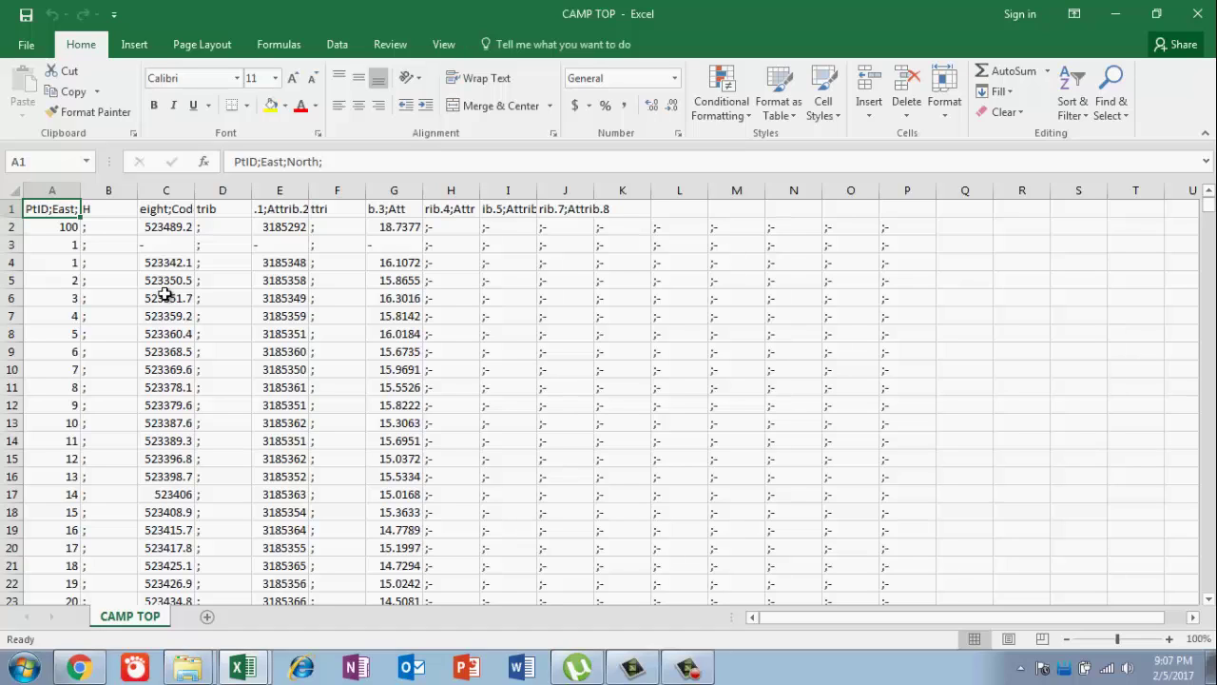
{"action": "key", "text": "Down"}
{"action": "key", "text": "Down"}
{"action": "key", "text": "Down"}
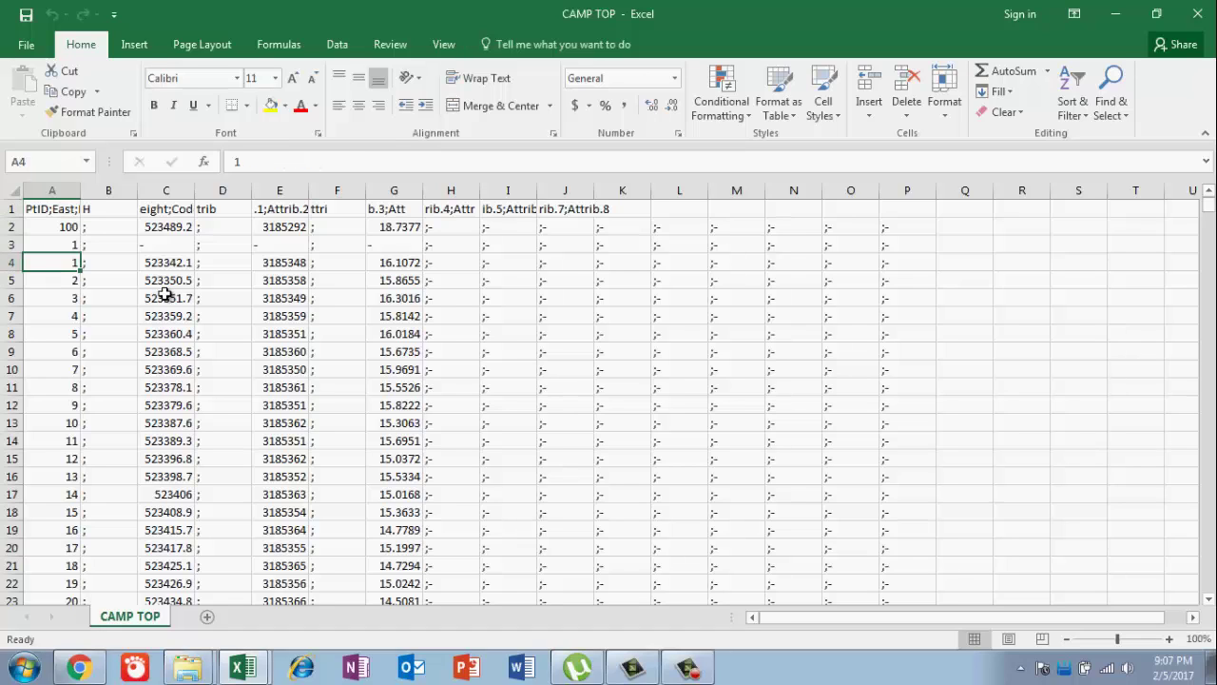
{"action": "key", "text": "Up"}
{"action": "key", "text": "Up"}
{"action": "key", "text": "Up"}
{"action": "key", "text": "shift+space"}
{"action": "key", "text": "shift+Down"}
{"action": "key", "text": "shift+Down"}
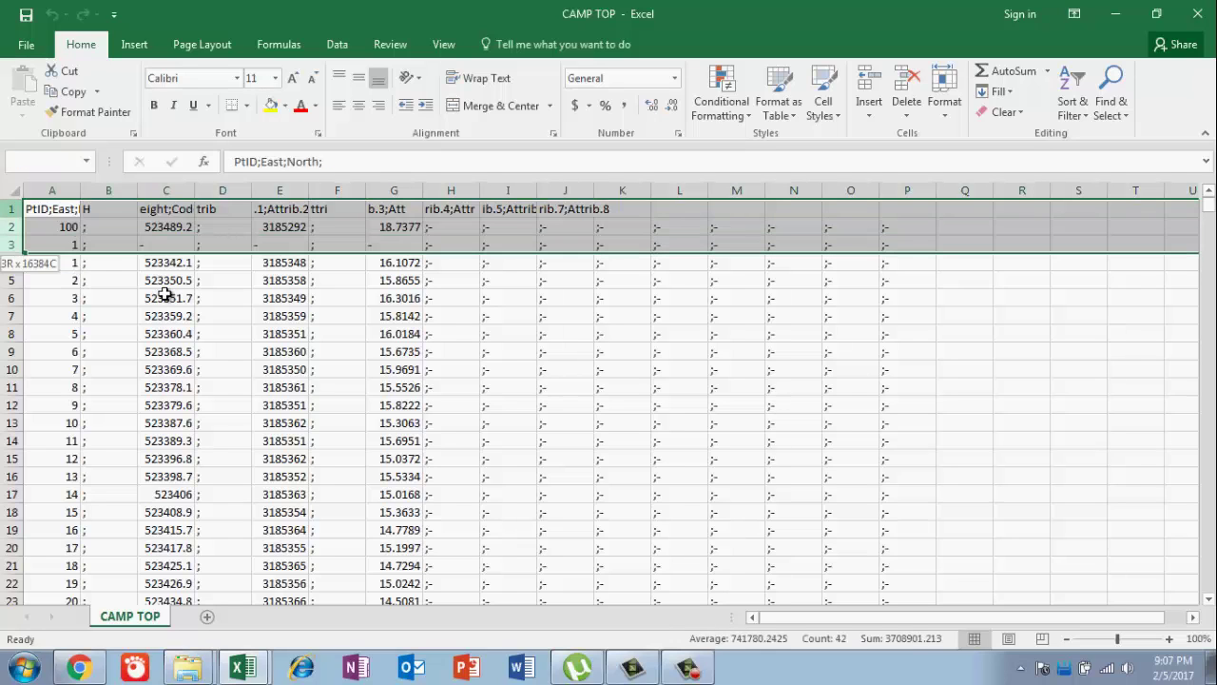
{"action": "key", "text": "shift+F10"}
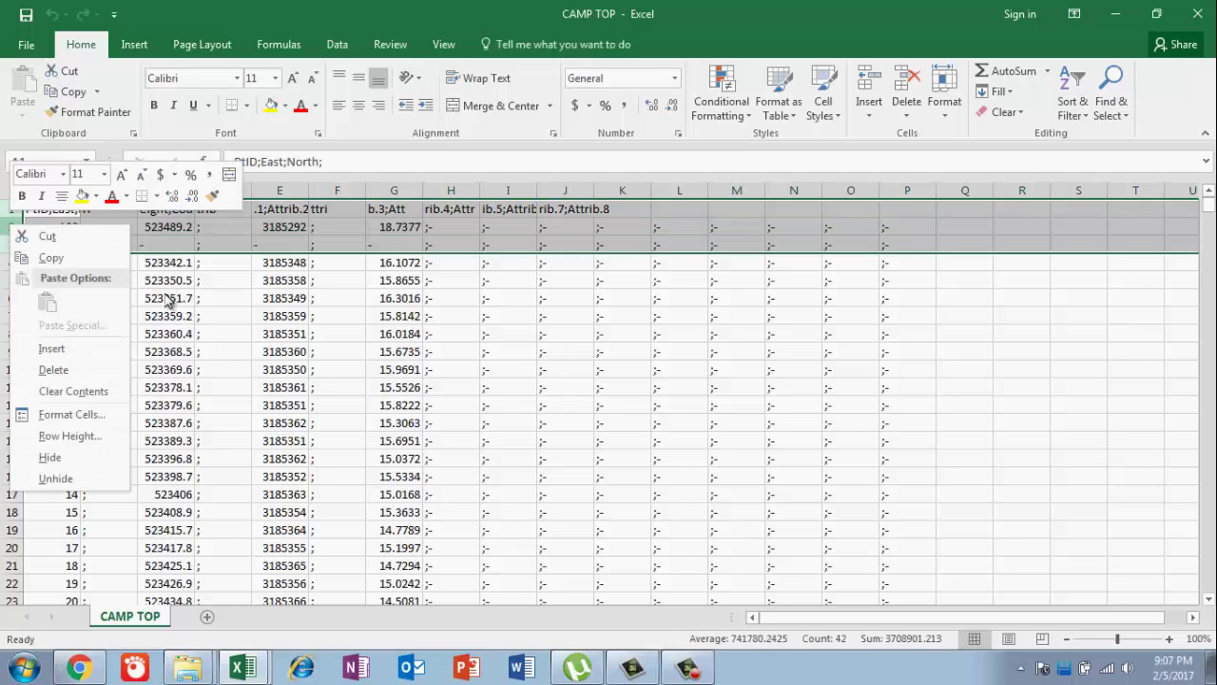
{"action": "key", "text": "Down"}
{"action": "key", "text": "Down"}
{"action": "key", "text": "Return"}
Delete the semicolon-only columns B, C and D
{"action": "key", "text": "Tab"}
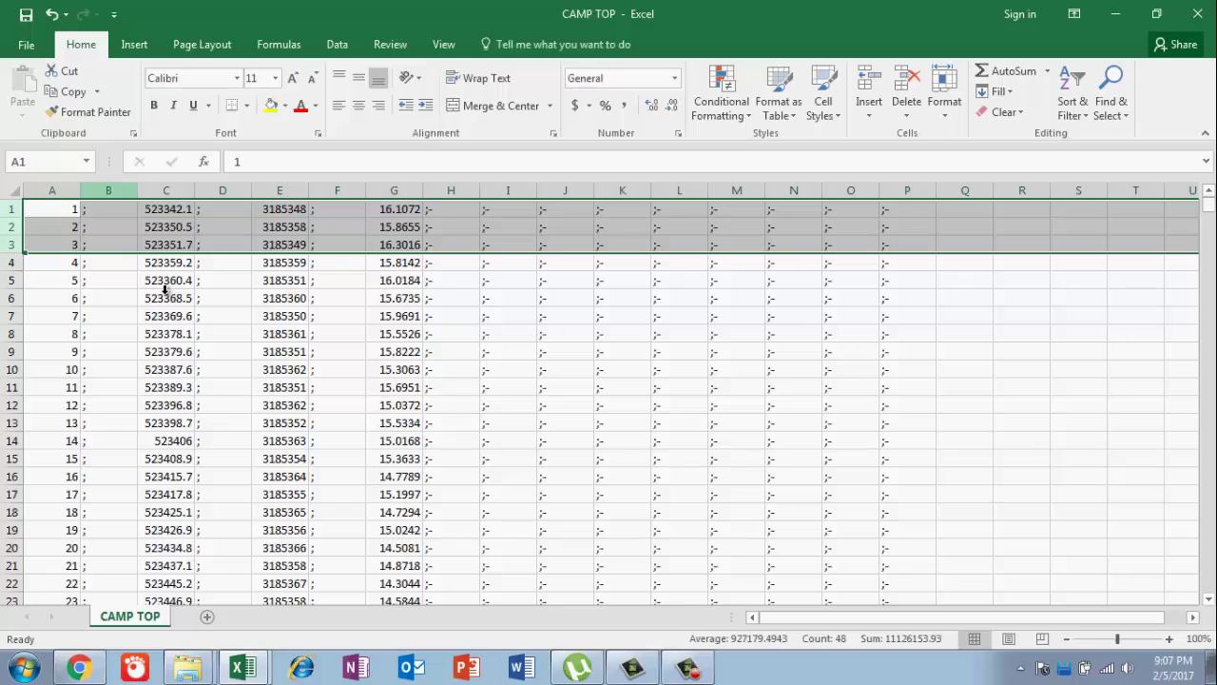
{"action": "key", "text": "ctrl+space"}
{"action": "key", "text": "shift+F10"}
{"action": "key", "text": "Down"}
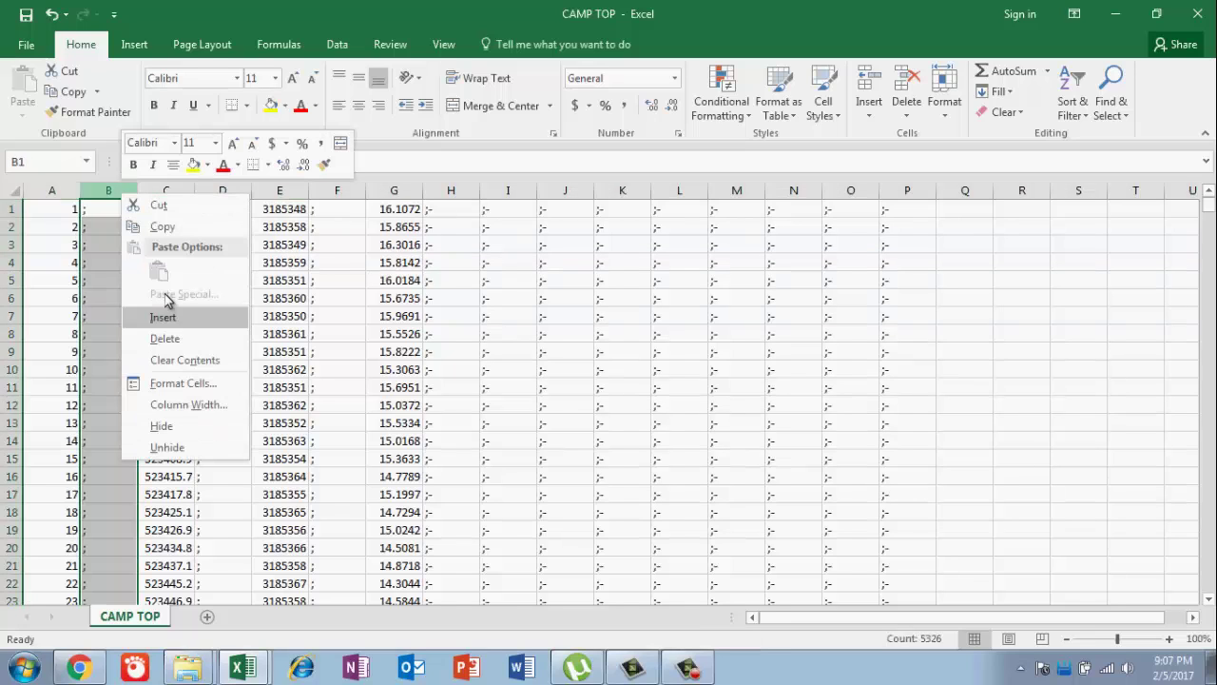
{"action": "key", "text": "Down"}
{"action": "key", "text": "Return"}
{"action": "key", "text": "Tab"}
{"action": "key", "text": "ctrl+space"}
{"action": "key", "text": "shift+F10"}
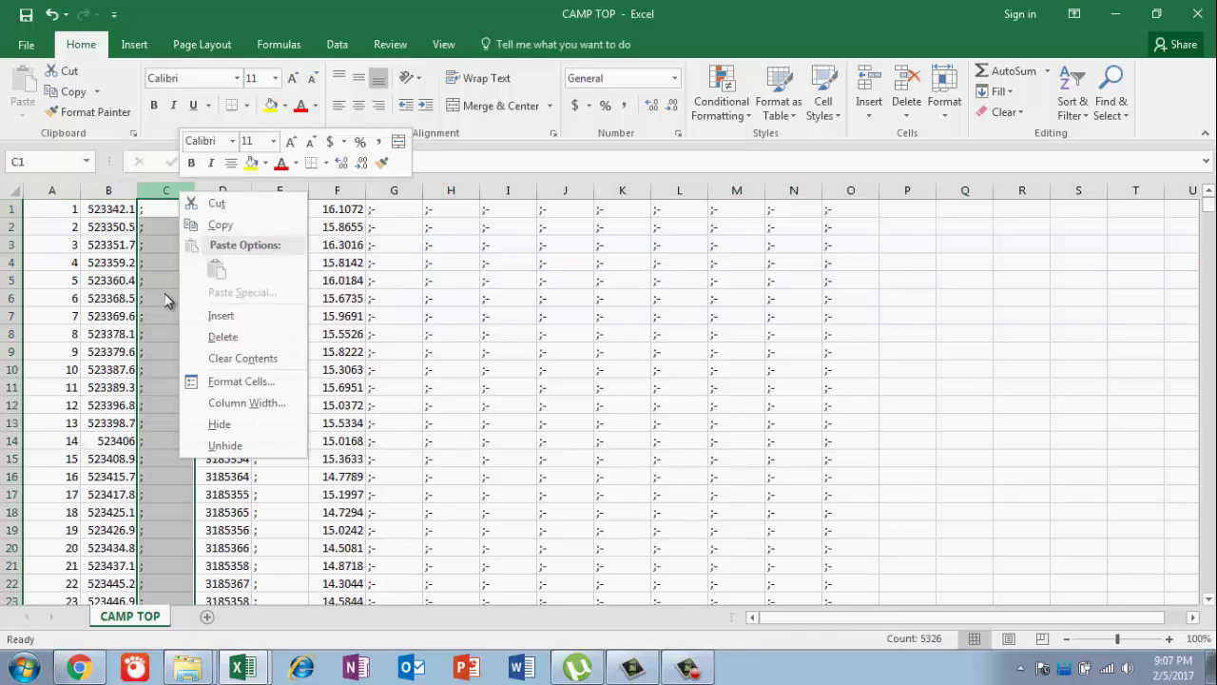
{"action": "key", "text": "Down"}
{"action": "key", "text": "Down"}
{"action": "key", "text": "Return"}
{"action": "key", "text": "Tab"}
{"action": "key", "text": "ctrl+space"}
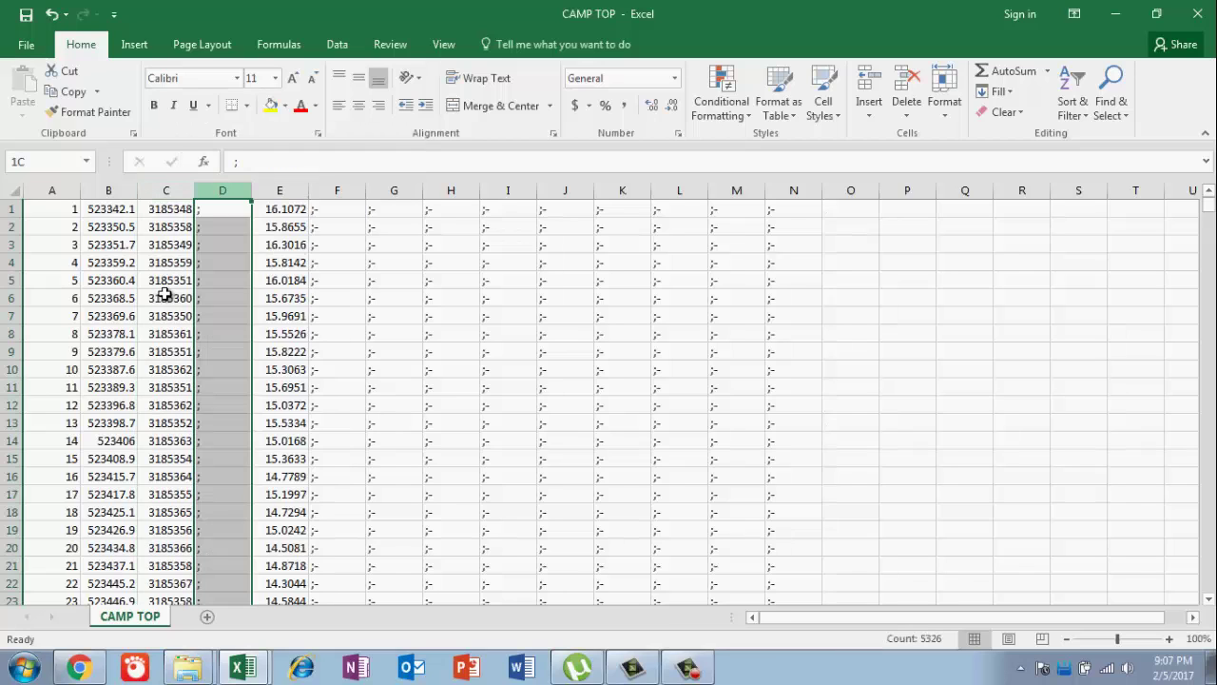
{"action": "key", "text": "shift+F10"}
{"action": "key", "text": "Down"}
{"action": "key", "text": "Down"}
{"action": "key", "text": "Return"}
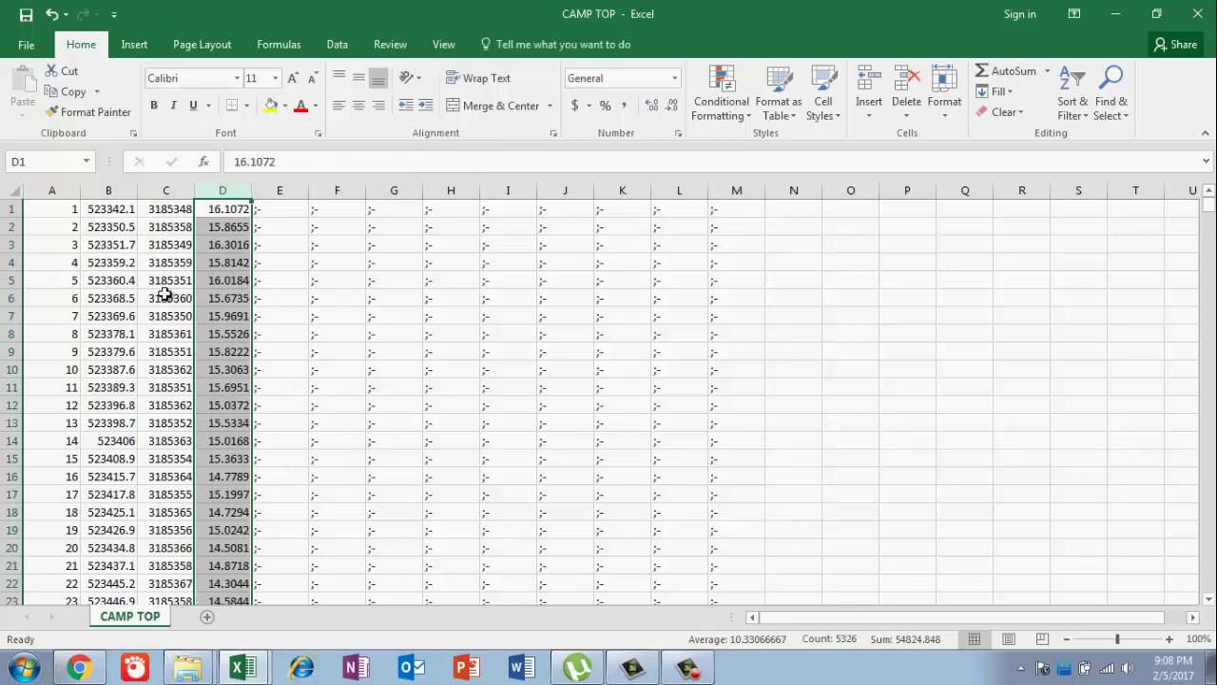
Clear the leftover dash entries from columns E to M
{"action": "key", "text": "Tab"}
{"action": "key", "text": "ctrl+space"}
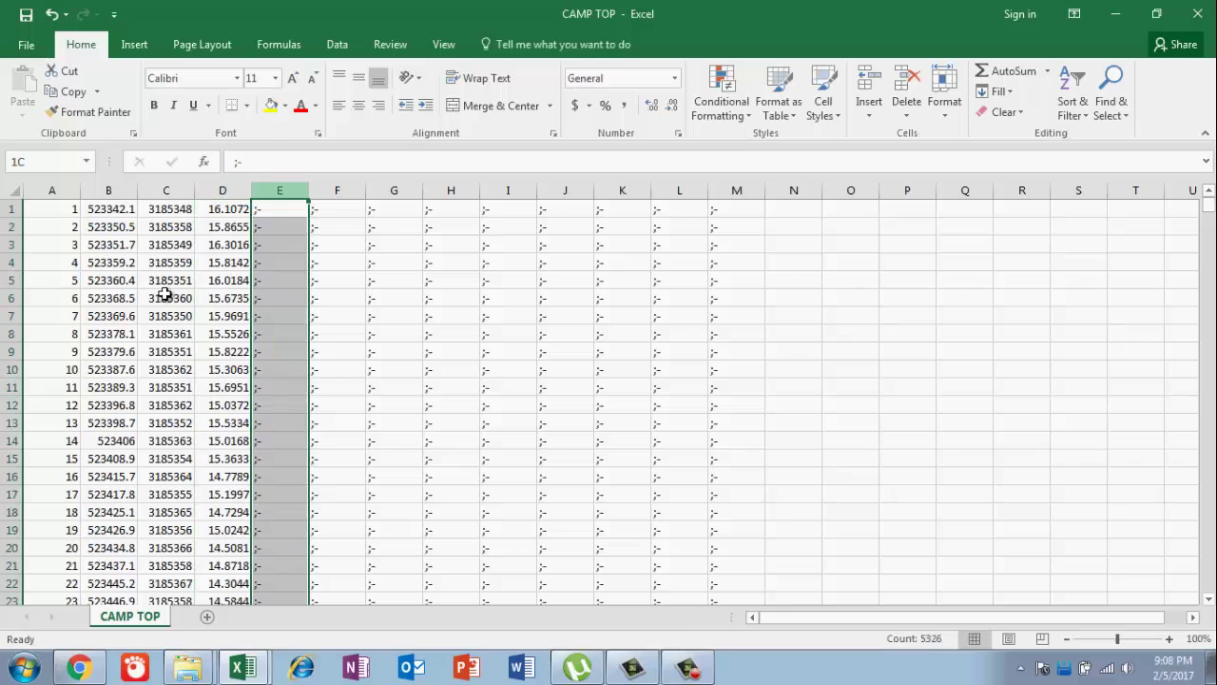
{"action": "key", "text": "shift+Right"}
{"action": "key", "text": "shift+Right"}
{"action": "key", "text": "shift+Right"}
{"action": "key", "text": "shift+Right"}
{"action": "key", "text": "shift+Right"}
{"action": "key", "text": "shift+Right"}
{"action": "key", "text": "shift+Right"}
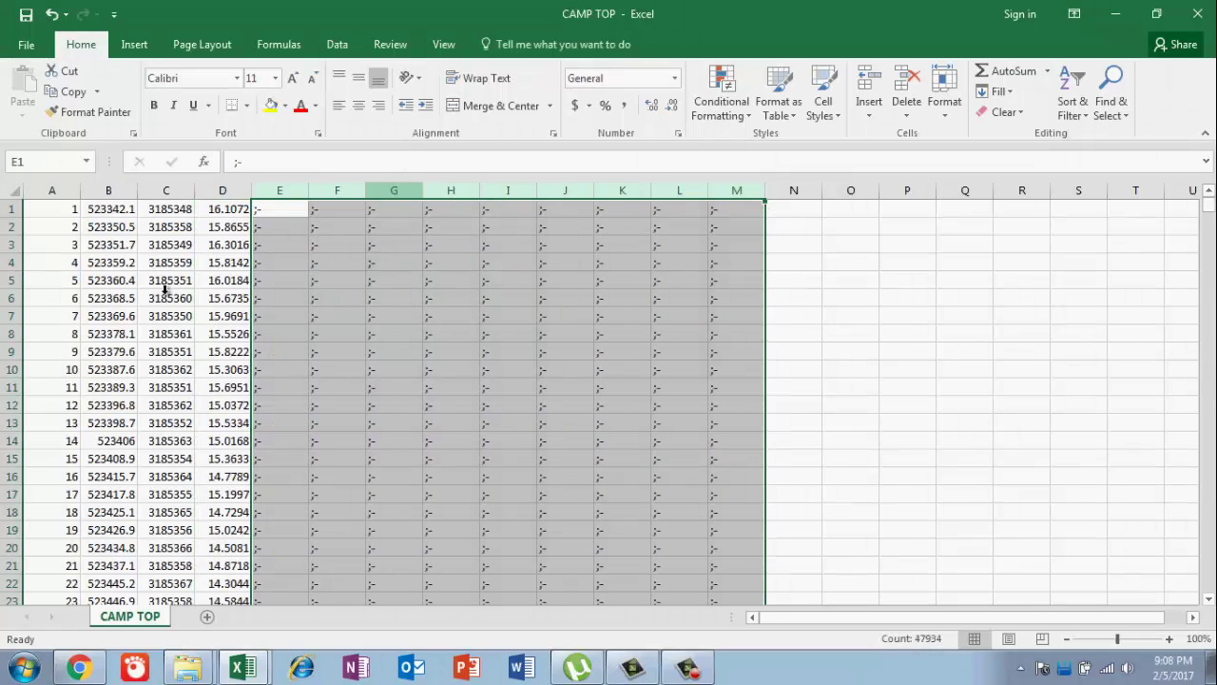
{"action": "key", "text": "shift+F10"}
{"action": "key", "text": "Down"}
{"action": "key", "text": "Down"}
{"action": "key", "text": "Down"}
{"action": "key", "text": "Up"}
{"action": "key", "text": "Return"}
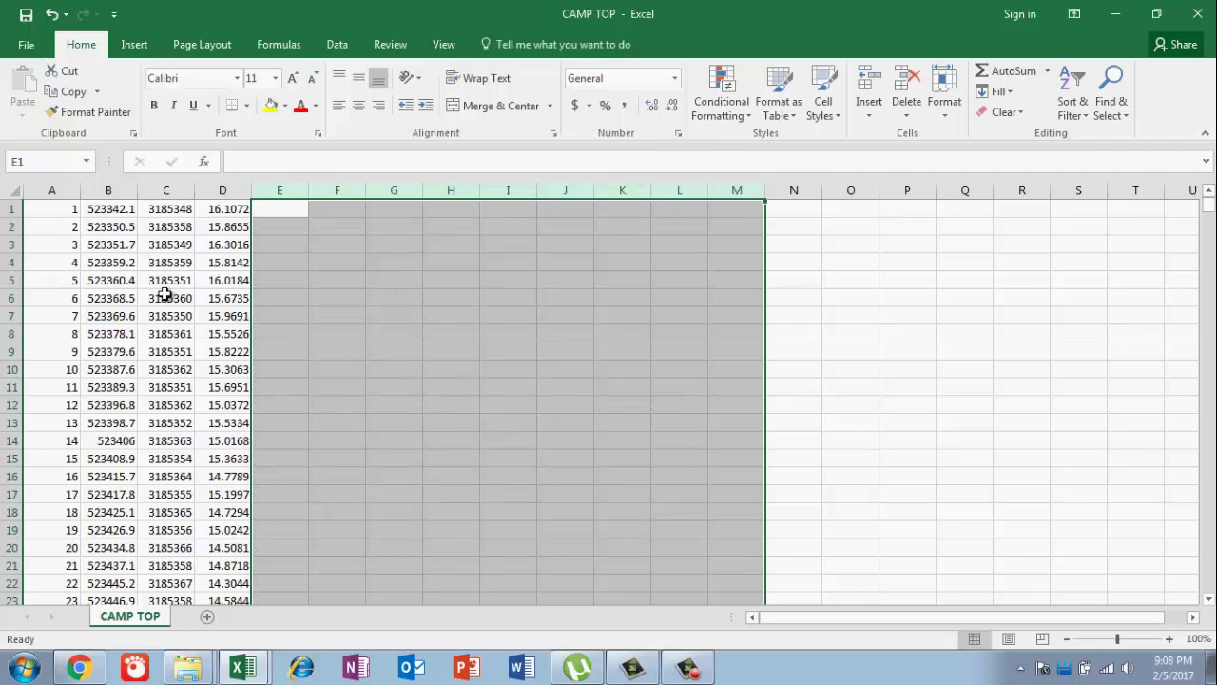
Format the East, North and height values in B1:D5326 as Number with three decimals
{"action": "left_click_drag", "start_coordinate": [109, 190], "coordinate": [238, 190]}
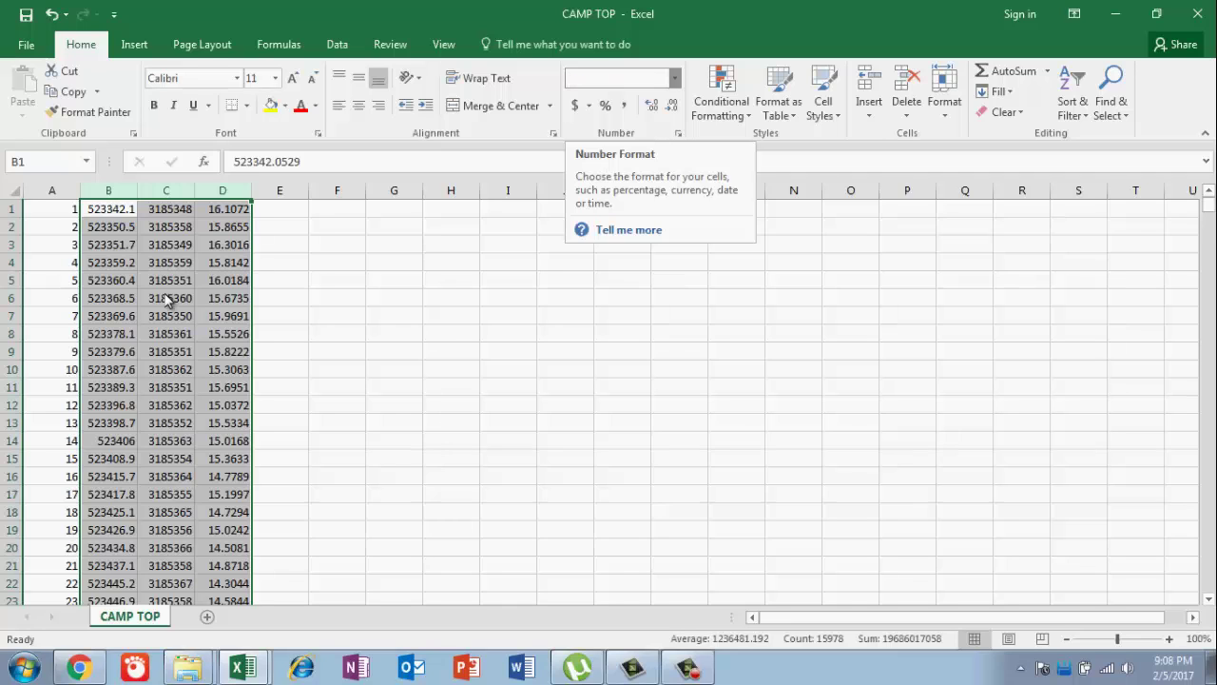
{"action": "left_click", "coordinate": [675, 78]}
{"action": "left_click", "coordinate": [507, 333]}
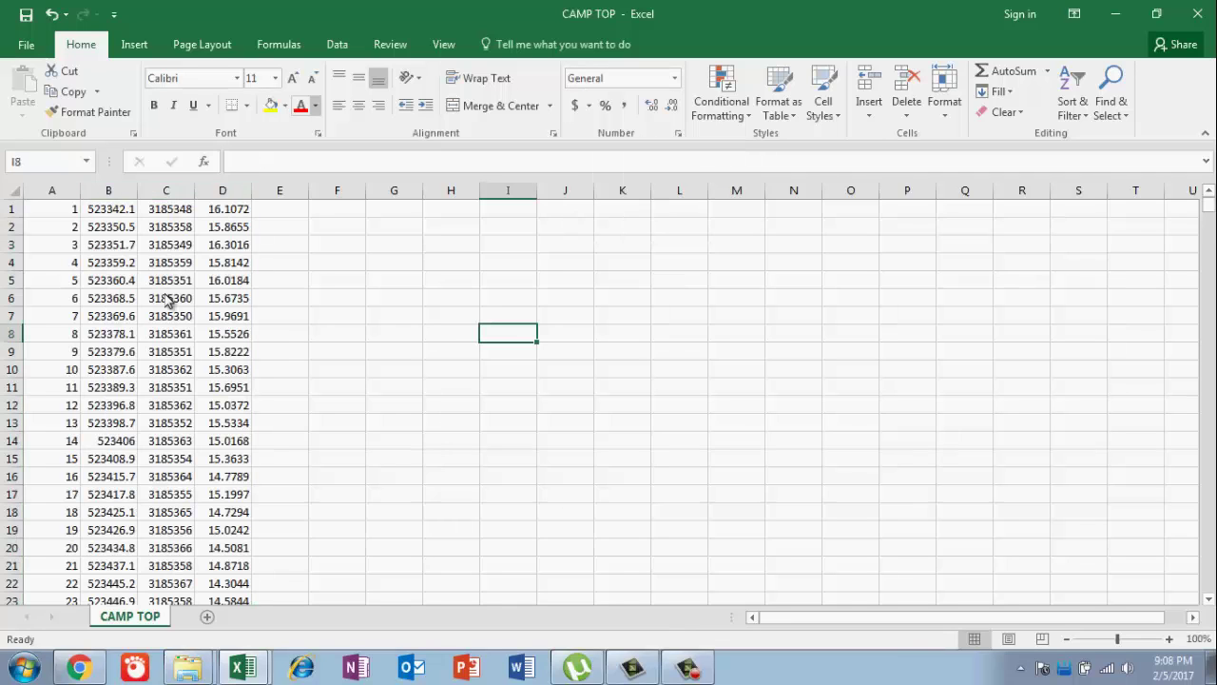
{"action": "key", "text": "ctrl+z"}
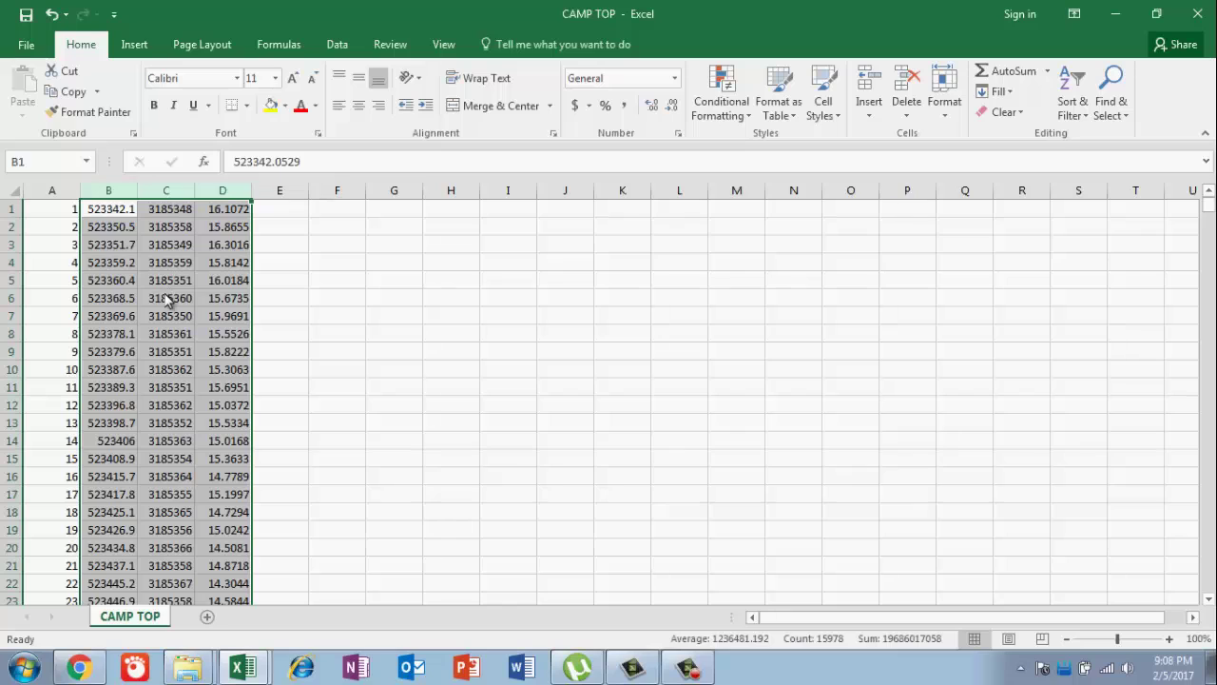
{"action": "key", "text": "alt+h"}
{"action": "key", "text": "n"}
{"action": "key", "text": "Down"}
{"action": "key", "text": "Down"}
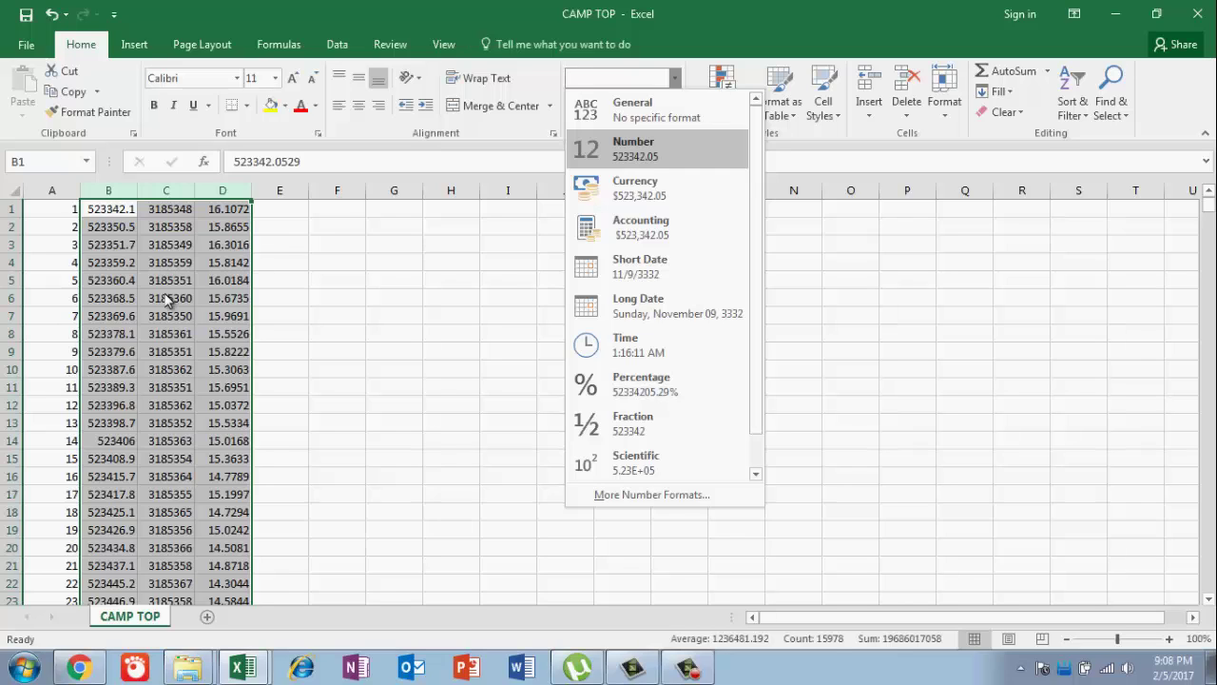
{"action": "key", "text": "Return"}
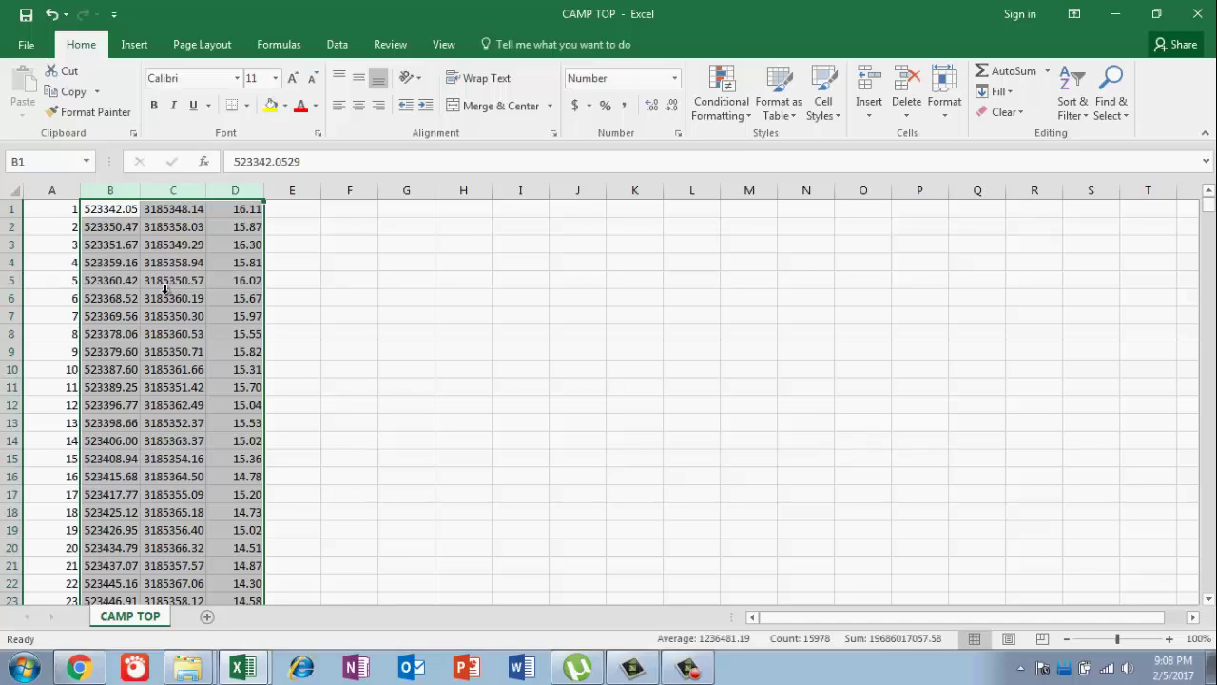
{"action": "key", "text": "Return"}
{"action": "key", "text": "Return"}
{"action": "key", "text": "Return"}
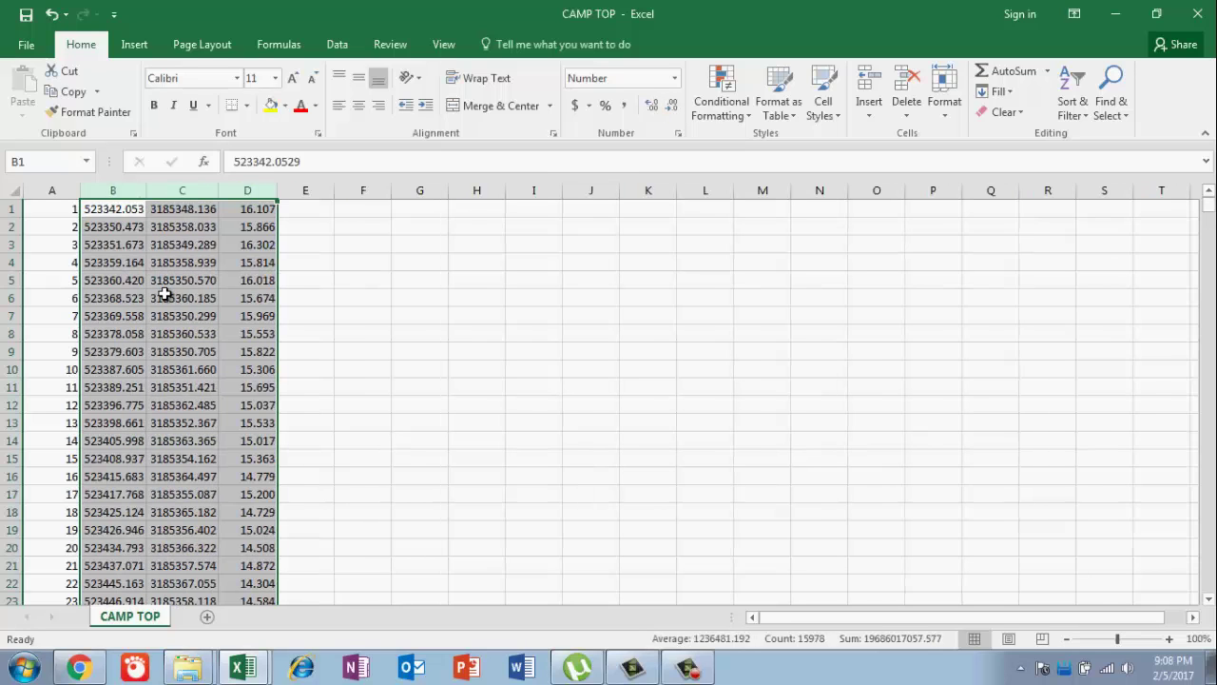
{"action": "left_click", "coordinate": [362, 404]}
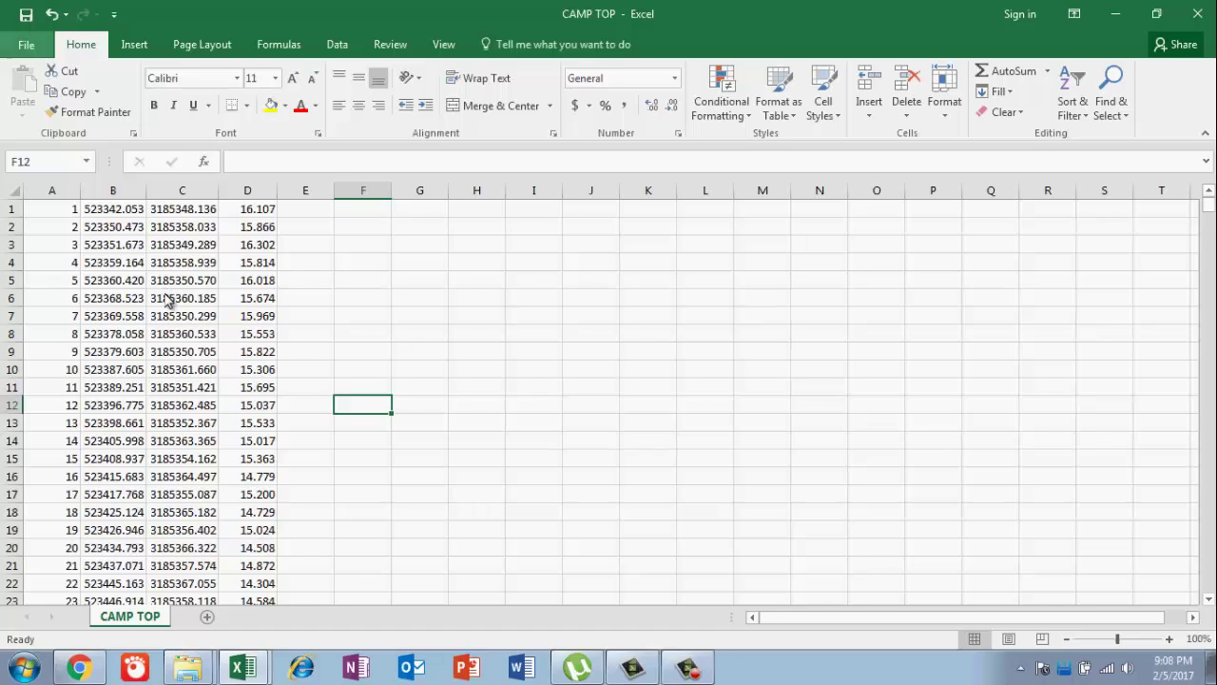
{"action": "key", "text": "alt+f"}
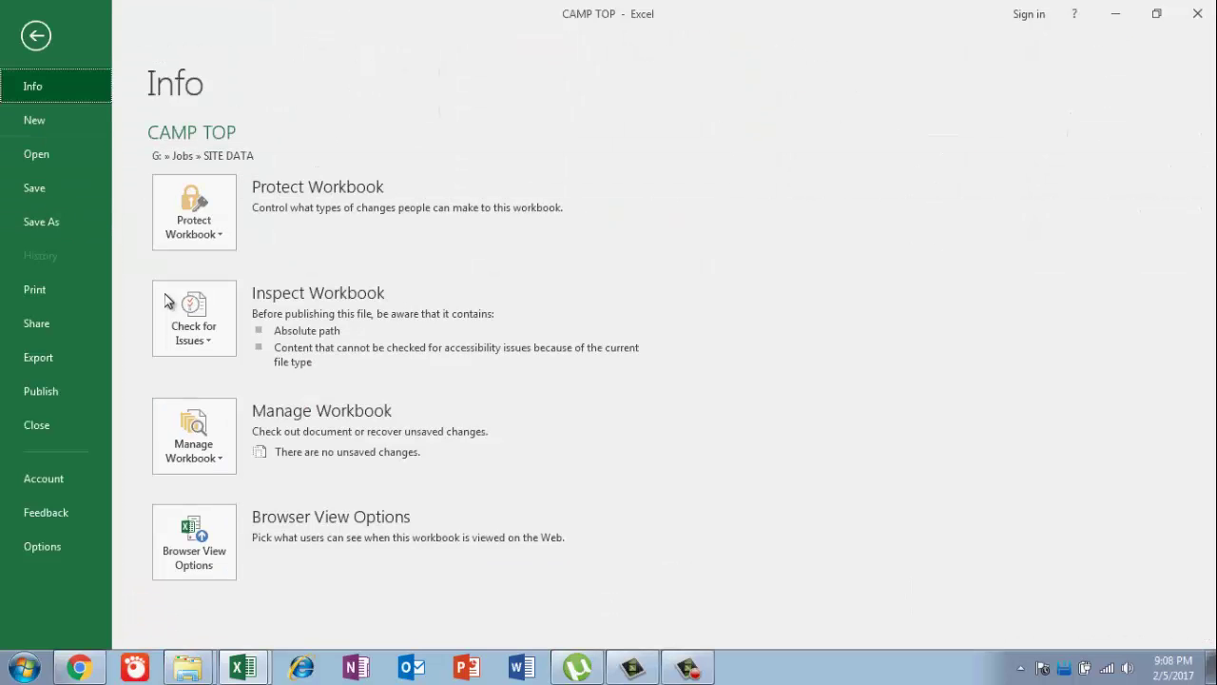
Open Save As in the SITE DATA folder and choose the CSV (Comma delimited) file type
{"action": "key", "text": "a"}
{"action": "left_click", "coordinate": [165, 298]}
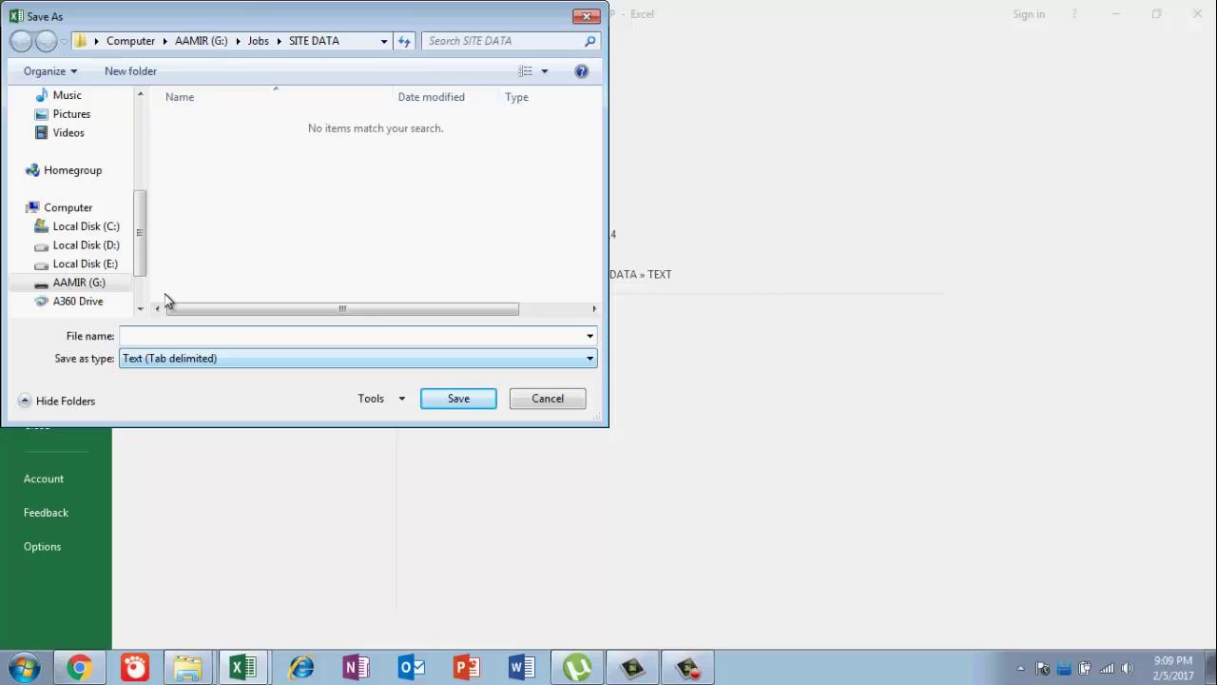
{"action": "key", "text": "alt+Down"}
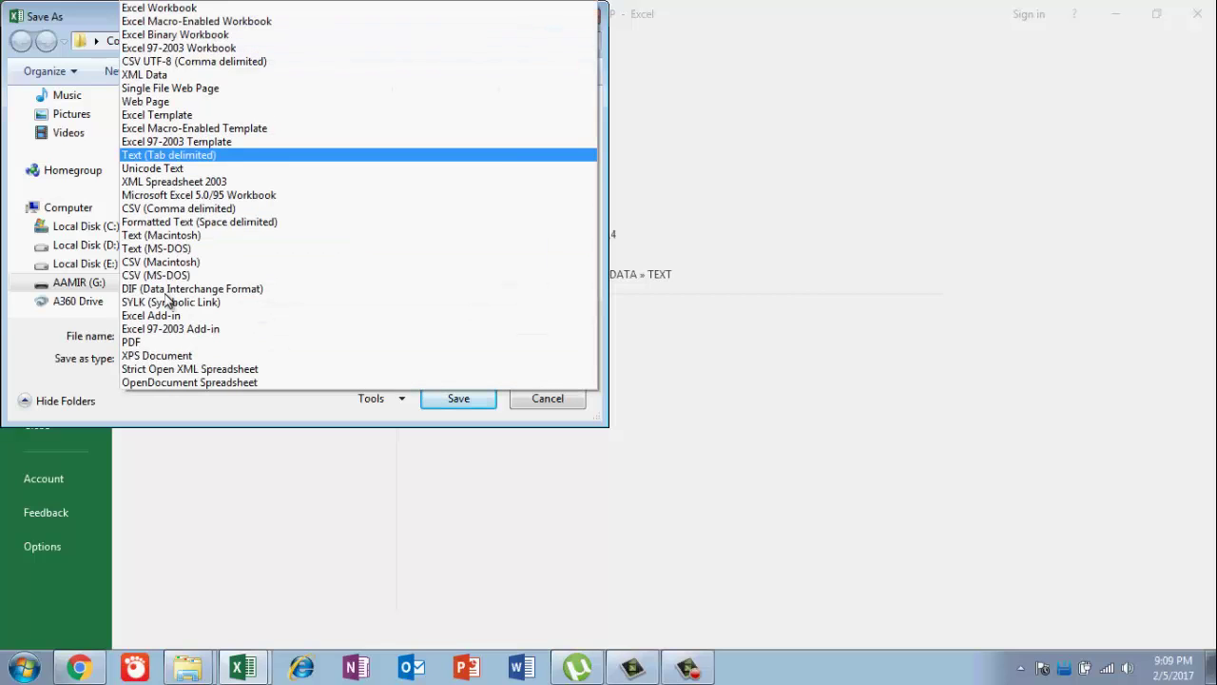
{"action": "key", "text": "Up"}
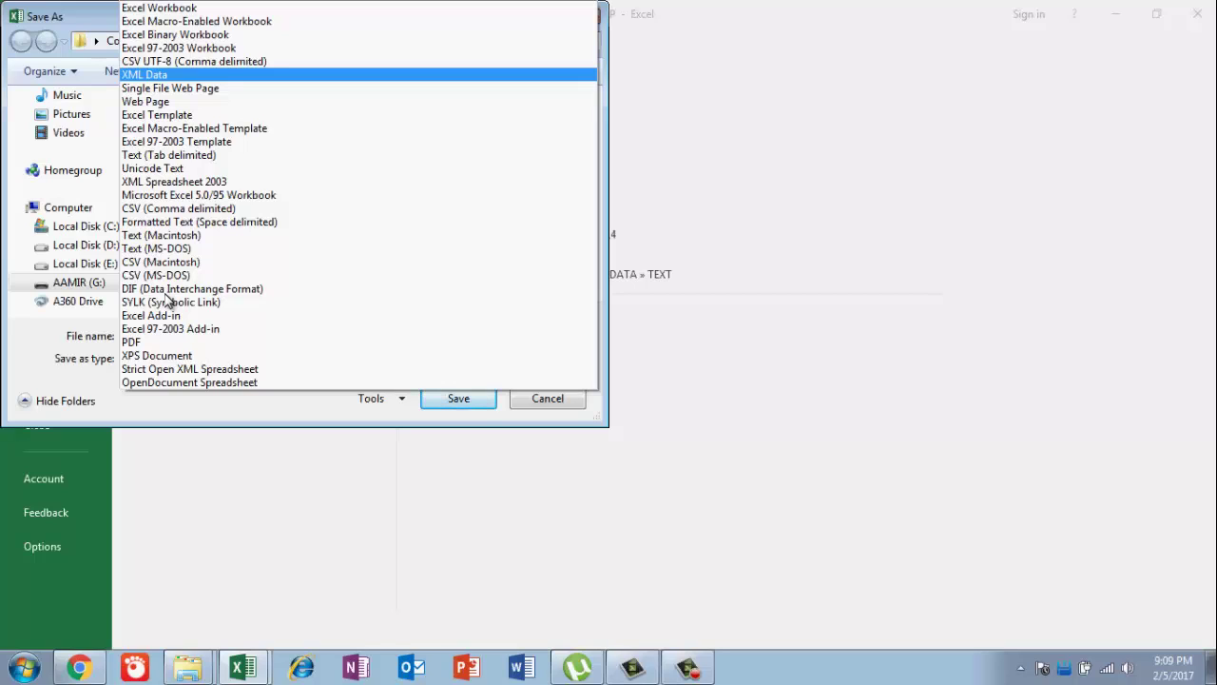
{"action": "key", "text": "Down"}
{"action": "key", "text": "Down"}
{"action": "key", "text": "Down"}
{"action": "key", "text": "Down"}
{"action": "key", "text": "Down"}
{"action": "key", "text": "Down"}
{"action": "key", "text": "Down"}
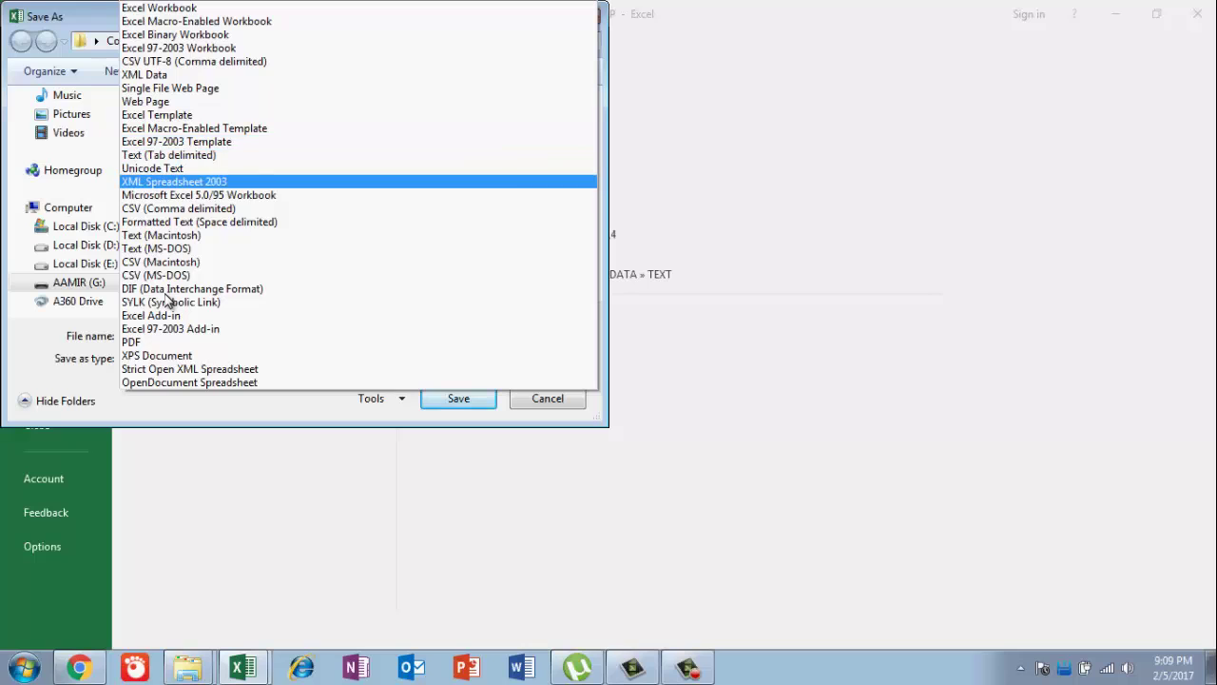
{"action": "key", "text": "Down"}
{"action": "key", "text": "Down"}
{"action": "key", "text": "Down"}
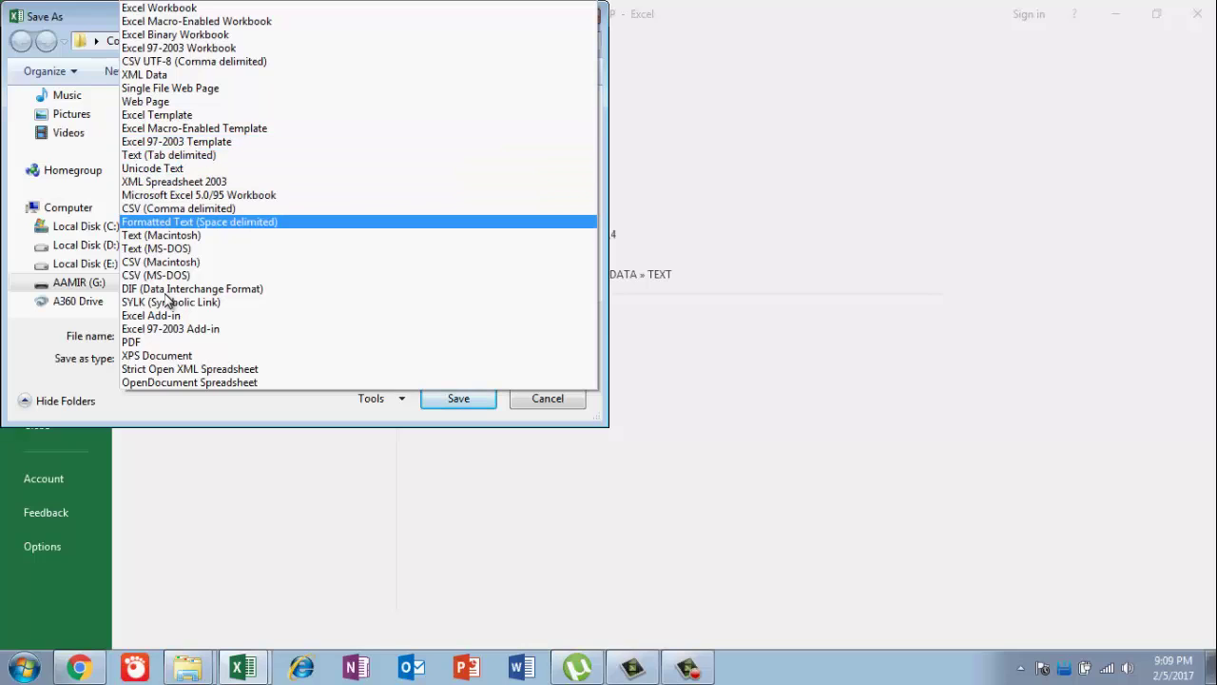
{"action": "key", "text": "Down"}
{"action": "key", "text": "Down"}
{"action": "key", "text": "Down"}
{"action": "key", "text": "Down"}
{"action": "key", "text": "Up"}
{"action": "key", "text": "Up"}
{"action": "key", "text": "Up"}
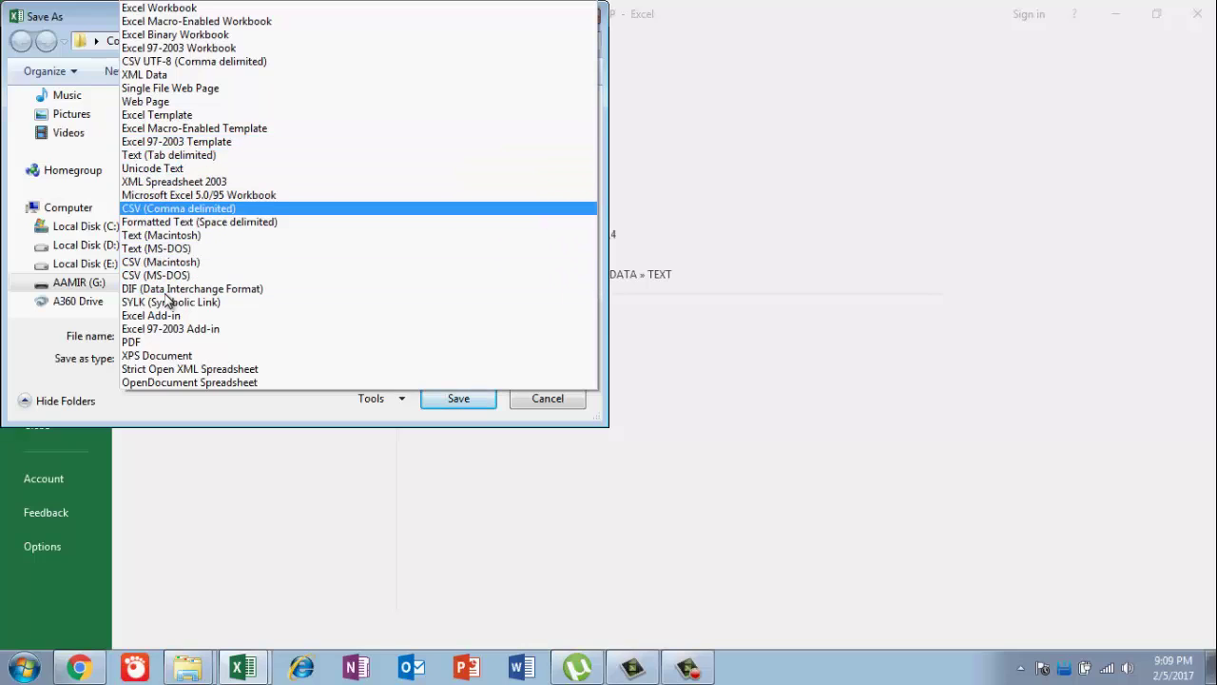
{"action": "key", "text": "Down"}
{"action": "key", "text": "Down"}
{"action": "key", "text": "Down"}
{"action": "key", "text": "Up"}
{"action": "key", "text": "Up"}
{"action": "key", "text": "Up"}
{"action": "key", "text": "Down"}
{"action": "key", "text": "Down"}
{"action": "key", "text": "Down"}
{"action": "key", "text": "Down"}
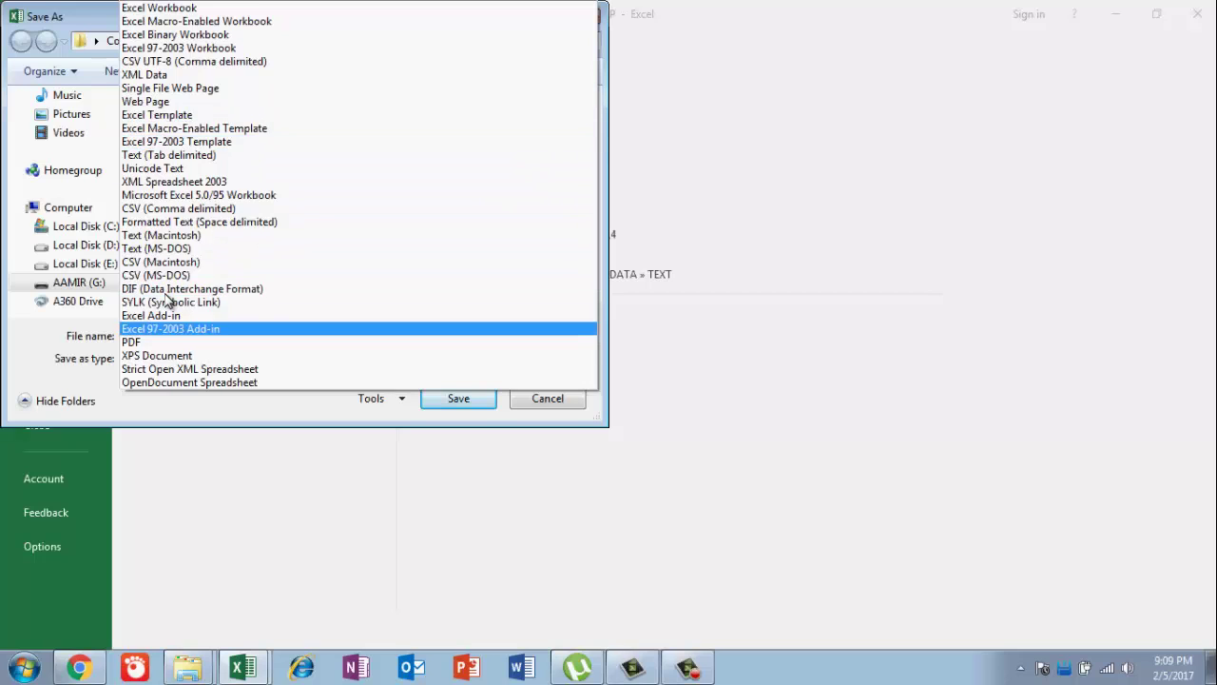
{"action": "key", "text": "Down"}
{"action": "key", "text": "Down"}
{"action": "key", "text": "Down"}
{"action": "key", "text": "Up"}
{"action": "key", "text": "Up"}
{"action": "key", "text": "Up"}
{"action": "key", "text": "Down"}
{"action": "key", "text": "Down"}
{"action": "key", "text": "Down"}
{"action": "key", "text": "Down"}
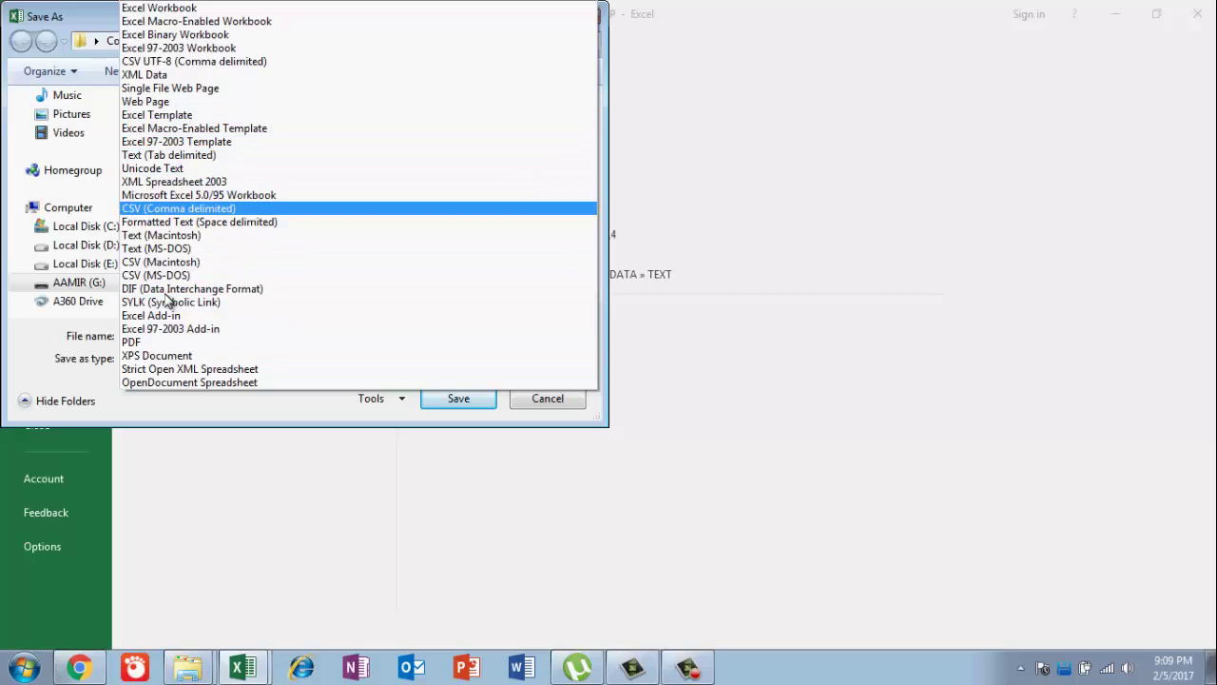
{"action": "key", "text": "Up"}
{"action": "key", "text": "Up"}
{"action": "key", "text": "Up"}
{"action": "key", "text": "Up"}
{"action": "key", "text": "Up"}
{"action": "key", "text": "Up"}
{"action": "key", "text": "Down"}
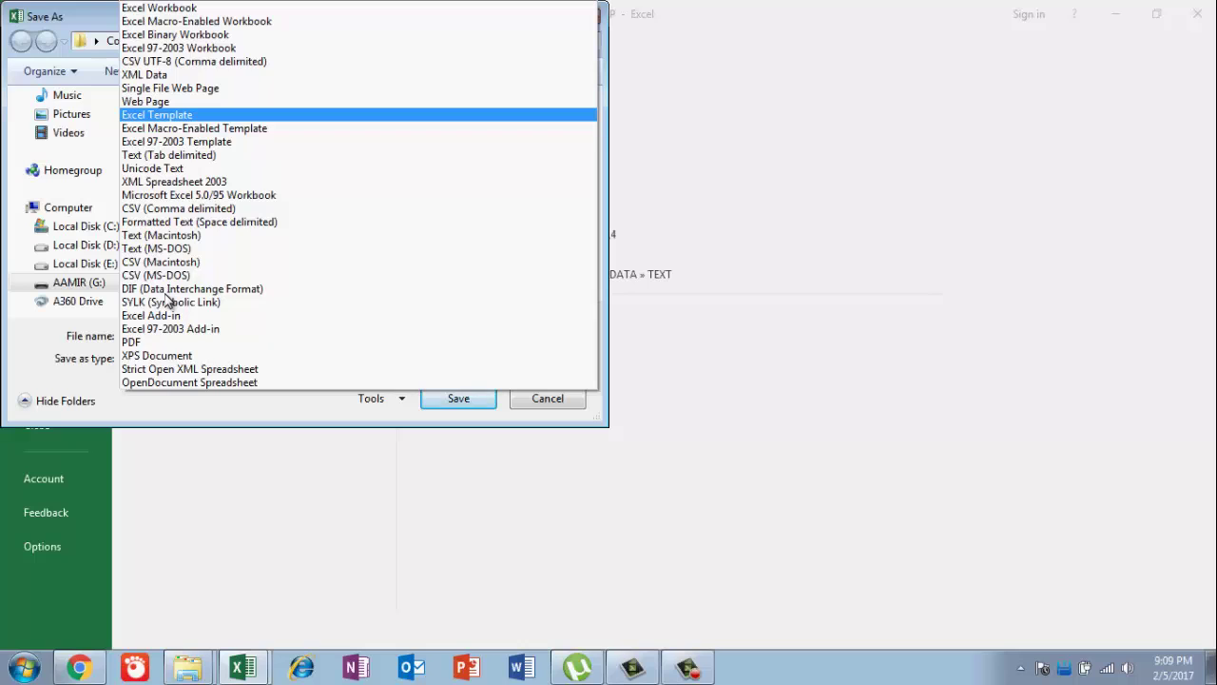
{"action": "key", "text": "Down"}
{"action": "key", "text": "Up"}
{"action": "key", "text": "Up"}
{"action": "key", "text": "Down"}
{"action": "key", "text": "Down"}
{"action": "key", "text": "Down"}
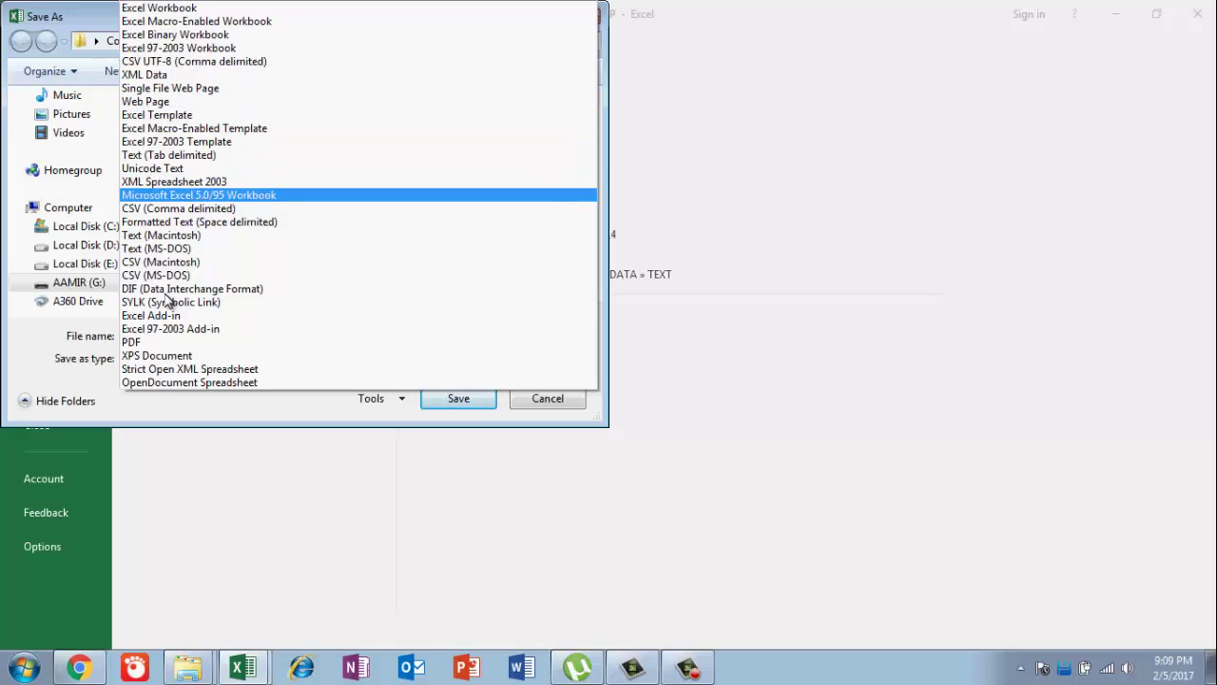
{"action": "key", "text": "Down"}
{"action": "key", "text": "Return"}
{"action": "key", "text": "shift+Tab"}
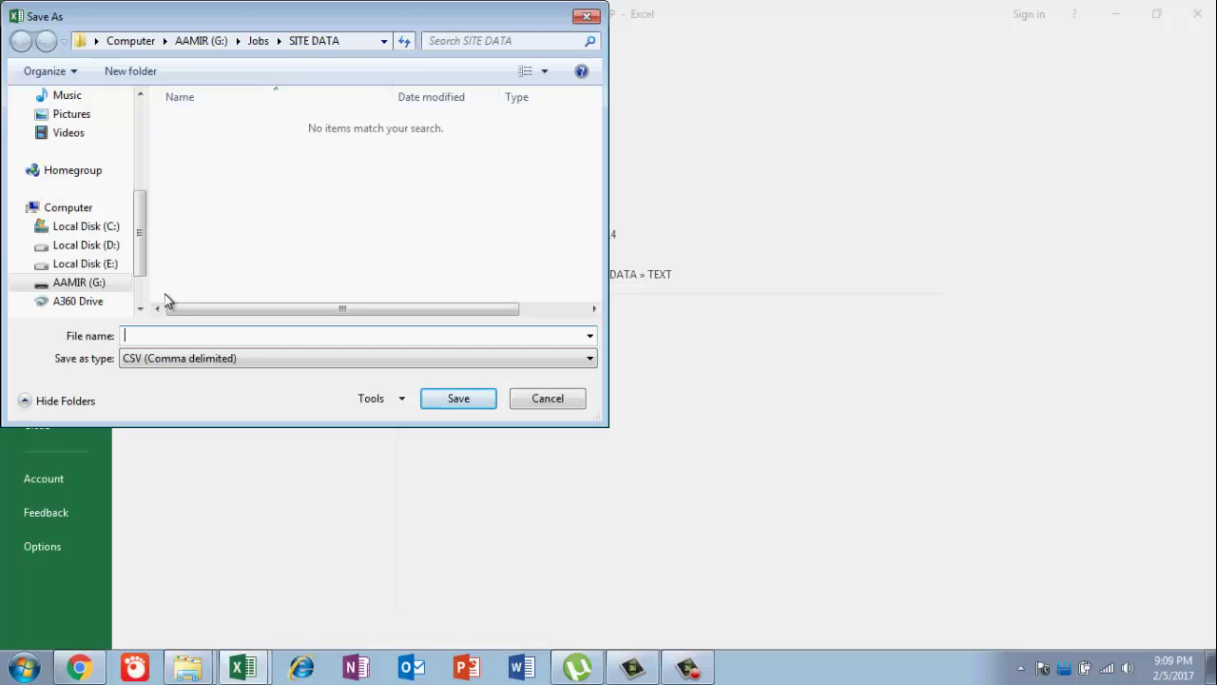
Enter 'camp topo' as the file name
{"action": "type", "text": "s"}
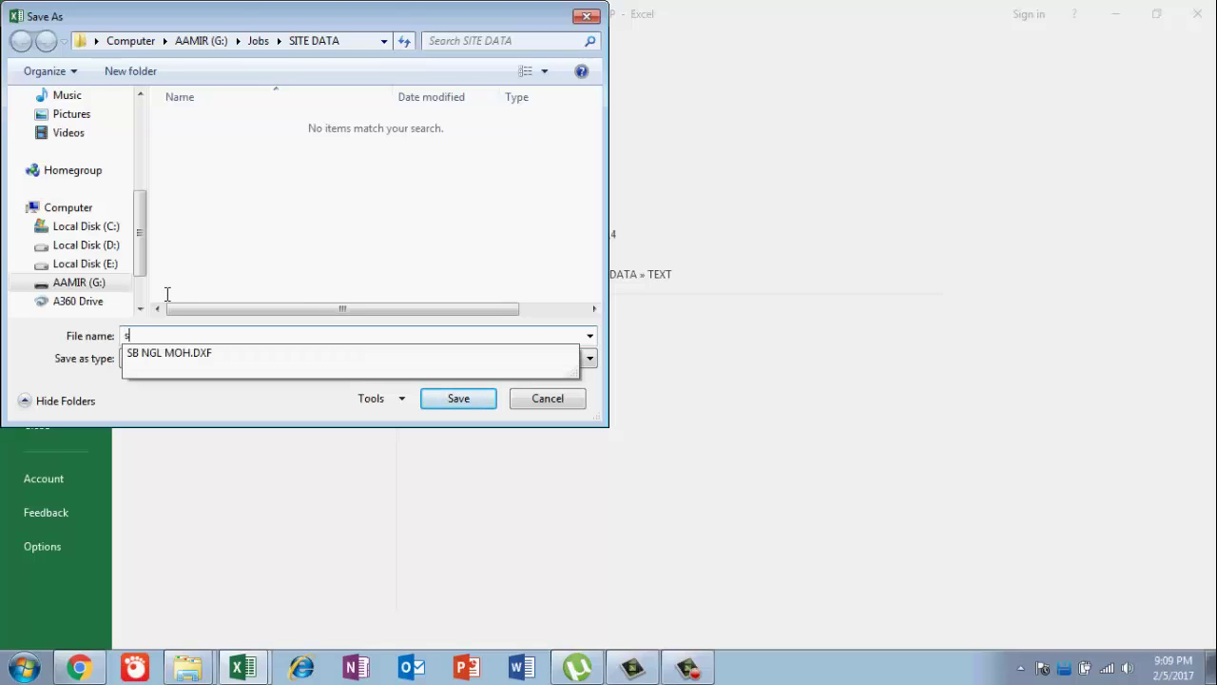
{"action": "key", "text": "BackSpace"}
{"action": "type", "text": "c"}
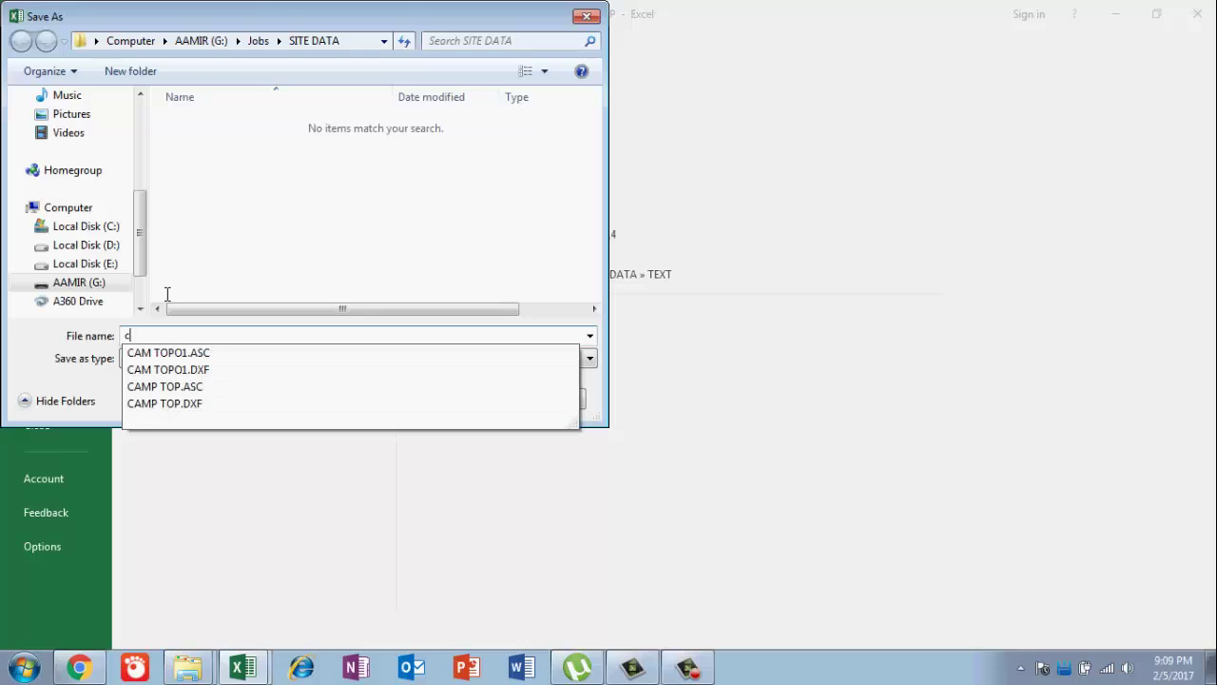
{"action": "type", "text": "am"}
{"action": "type", "text": "p top"}
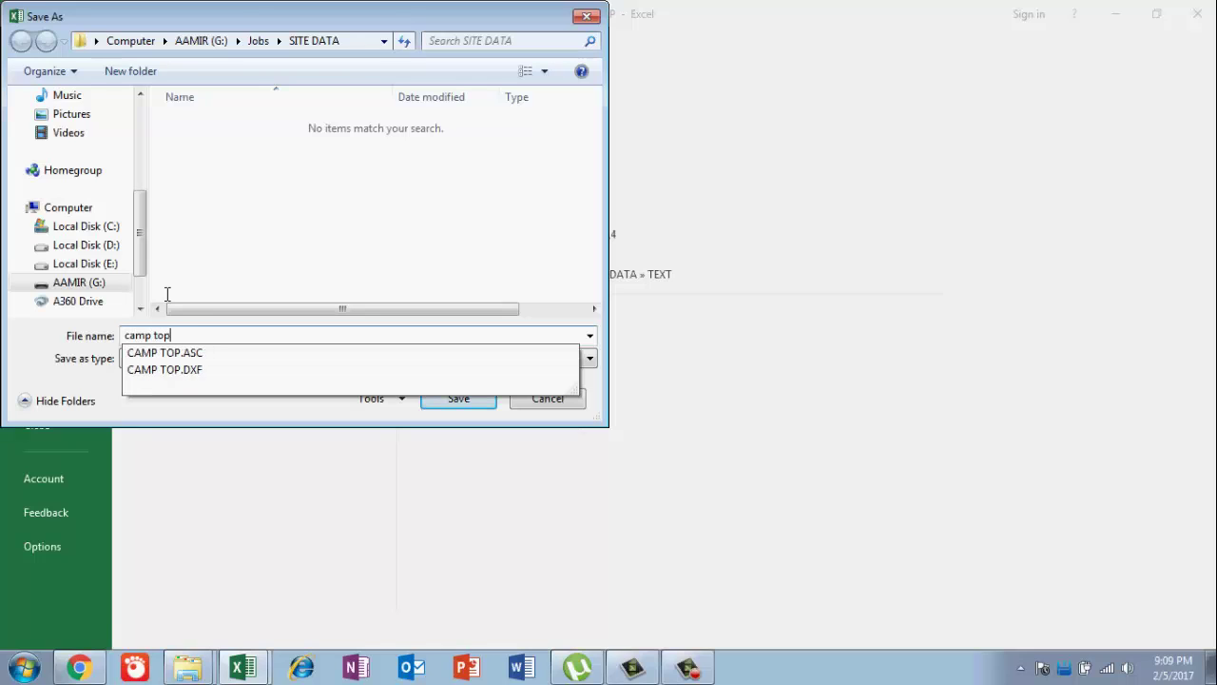
{"action": "type", "text": "o"}
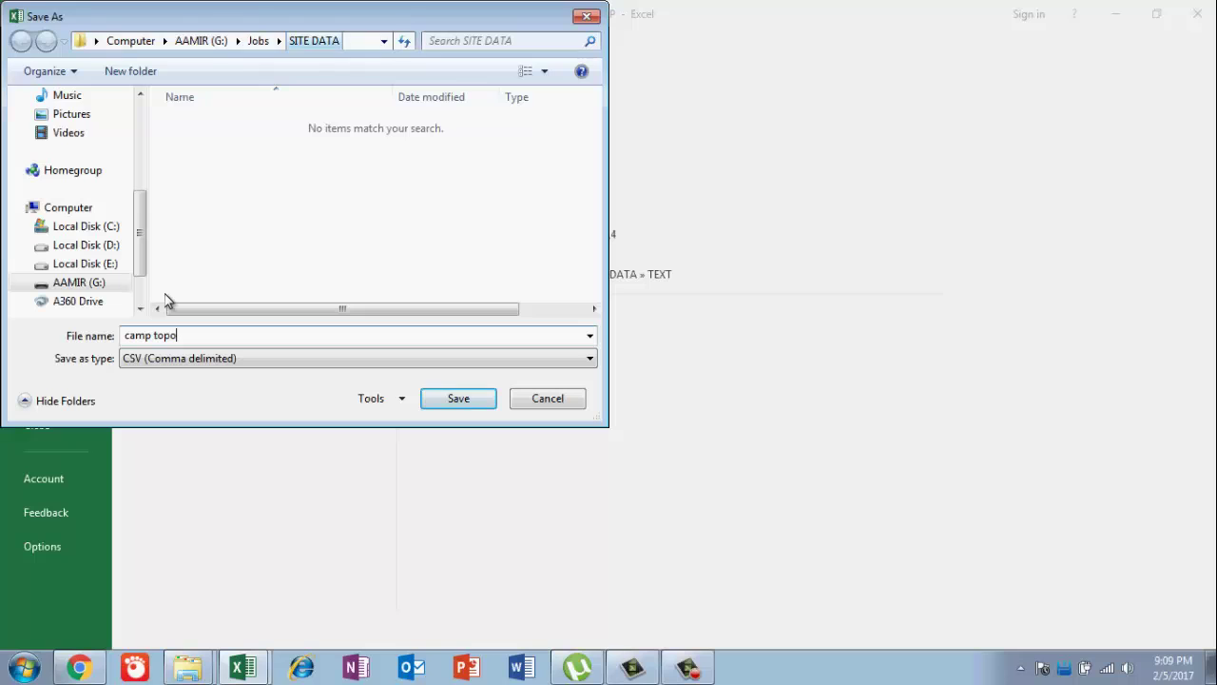
Change the save location from SITE DATA to the Desktop
{"action": "key", "text": "F4"}
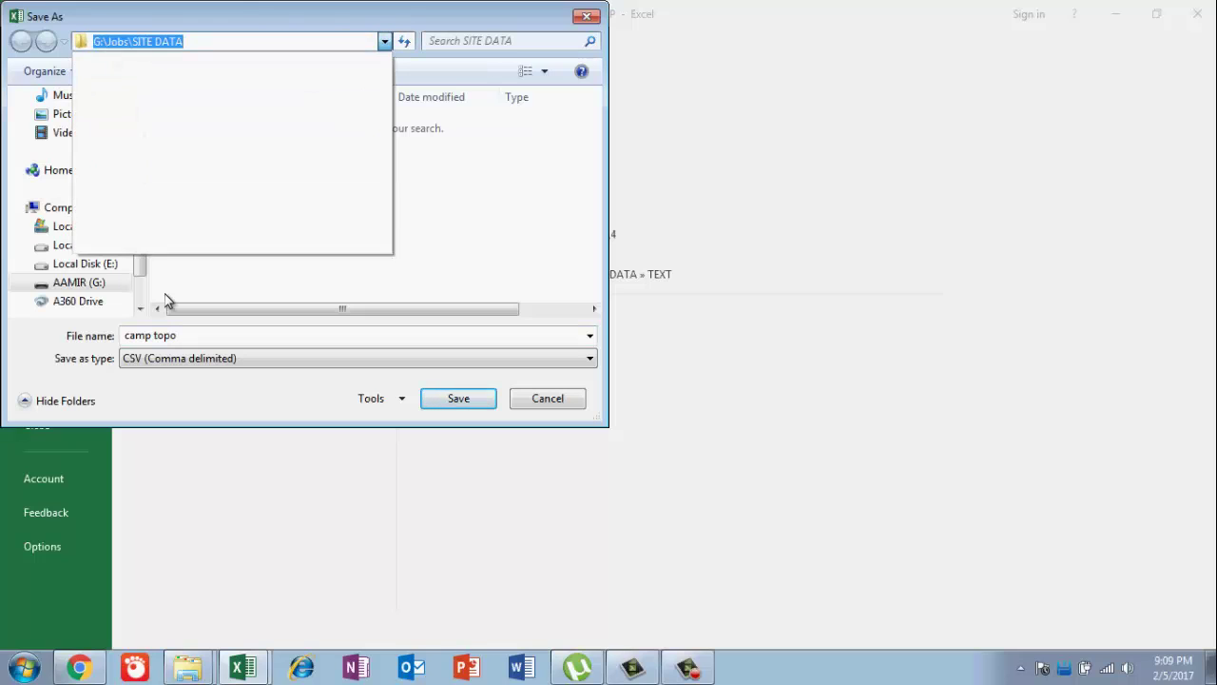
{"action": "key", "text": "Escape"}
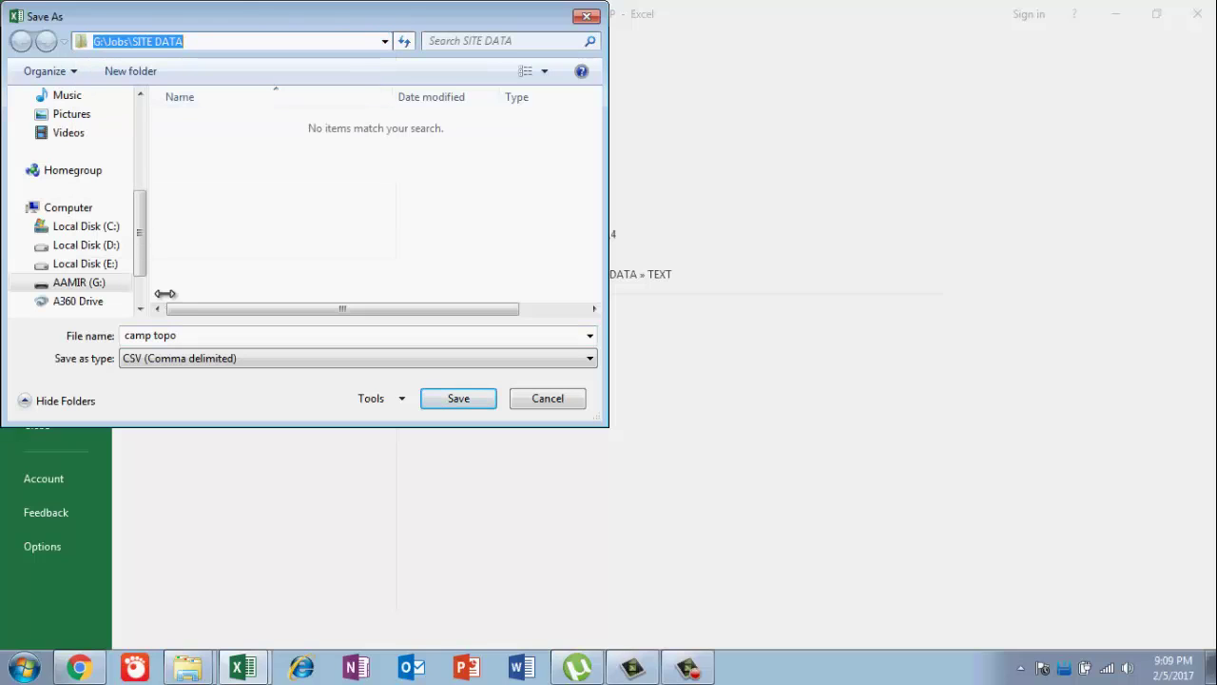
{"action": "scroll", "coordinate": [165, 301], "scroll_direction": "up", "scroll_amount": 4}
{"action": "scroll", "coordinate": [166, 300], "scroll_direction": "down", "scroll_amount": 1}
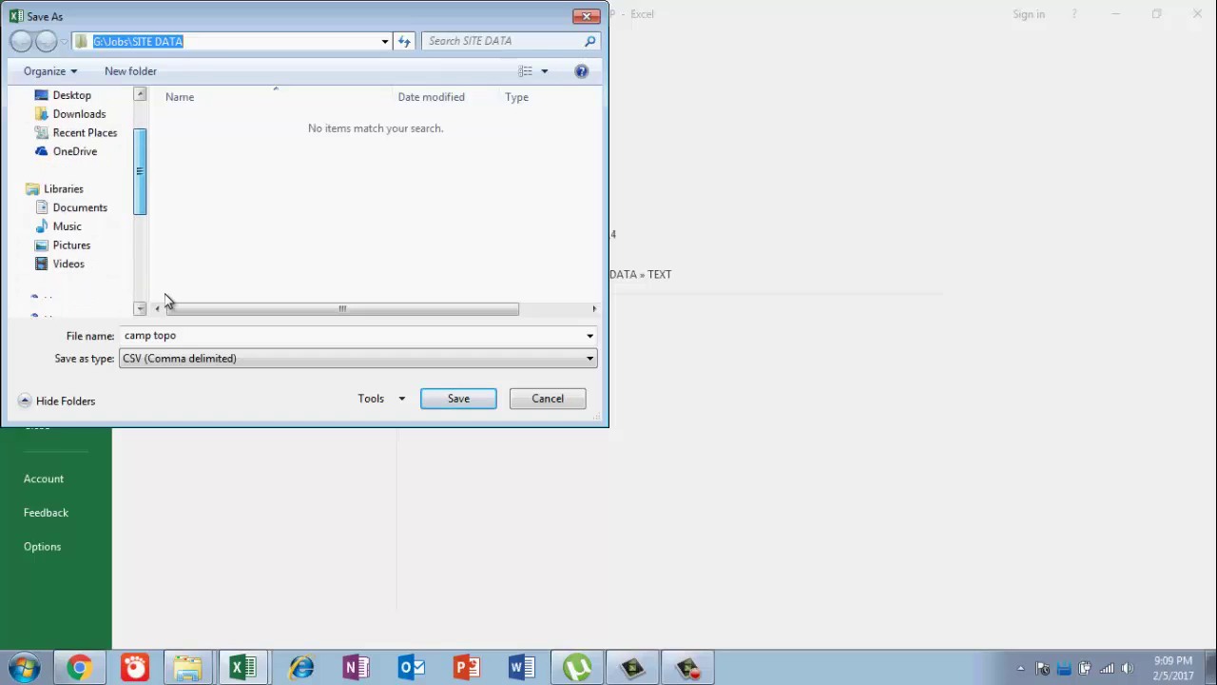
{"action": "scroll", "coordinate": [166, 301], "scroll_direction": "down", "scroll_amount": 1}
{"action": "scroll", "coordinate": [166, 301], "scroll_direction": "up", "scroll_amount": 2}
{"action": "scroll", "coordinate": [165, 300], "scroll_direction": "up", "scroll_amount": 1}
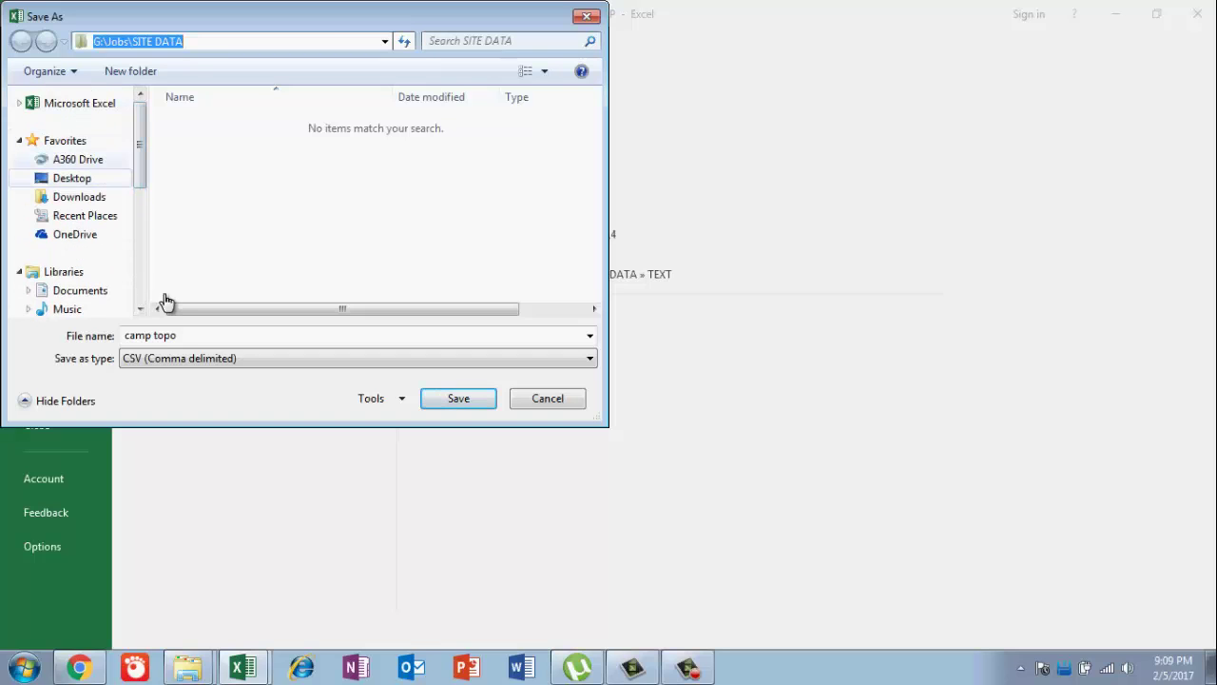
{"action": "key", "text": "Tab"}
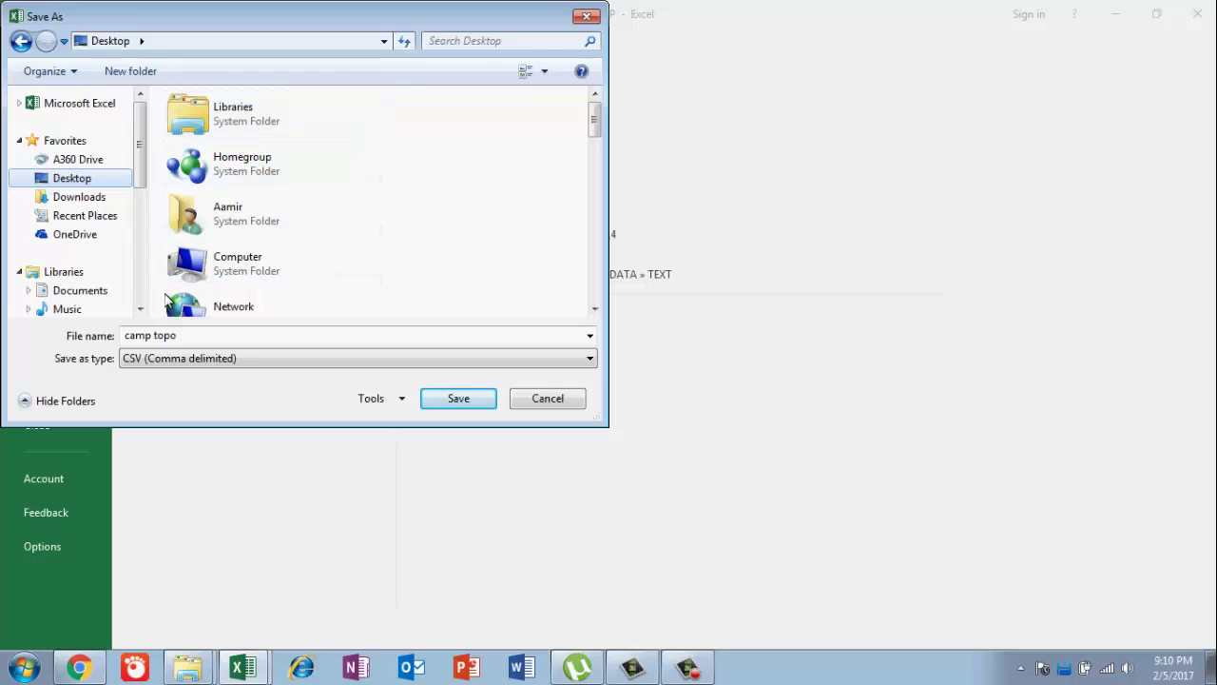
Save the sheet to the Desktop as camp topo, keeping the CSV format
{"action": "key", "text": "Return"}
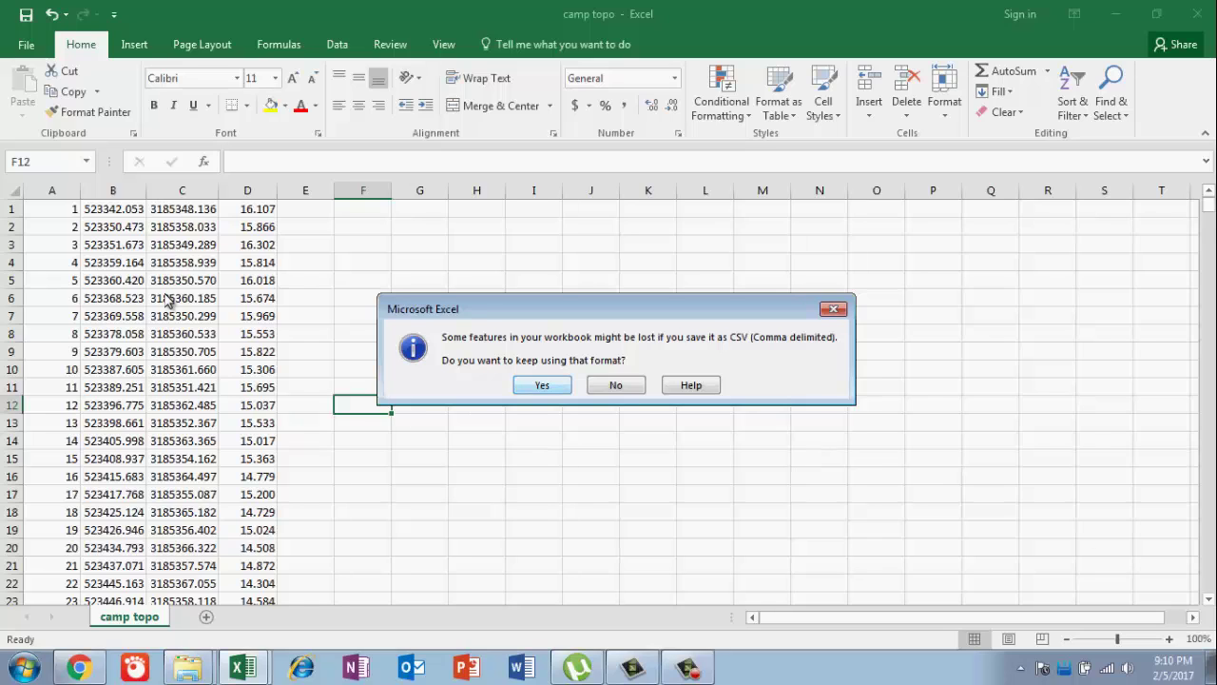
{"action": "key", "text": "Return"}
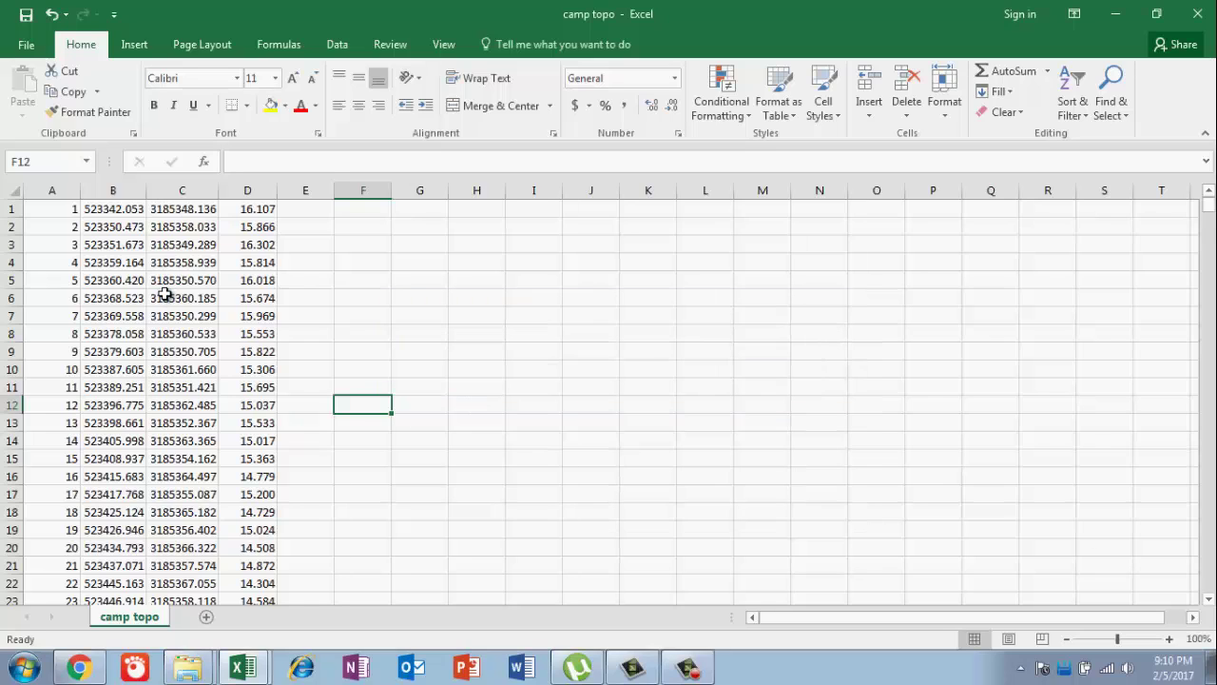
Close the camp topo workbook, Excel and the SITE DATA folder, then return to the YouTube channel page
{"action": "key", "text": "ctrl+n"}
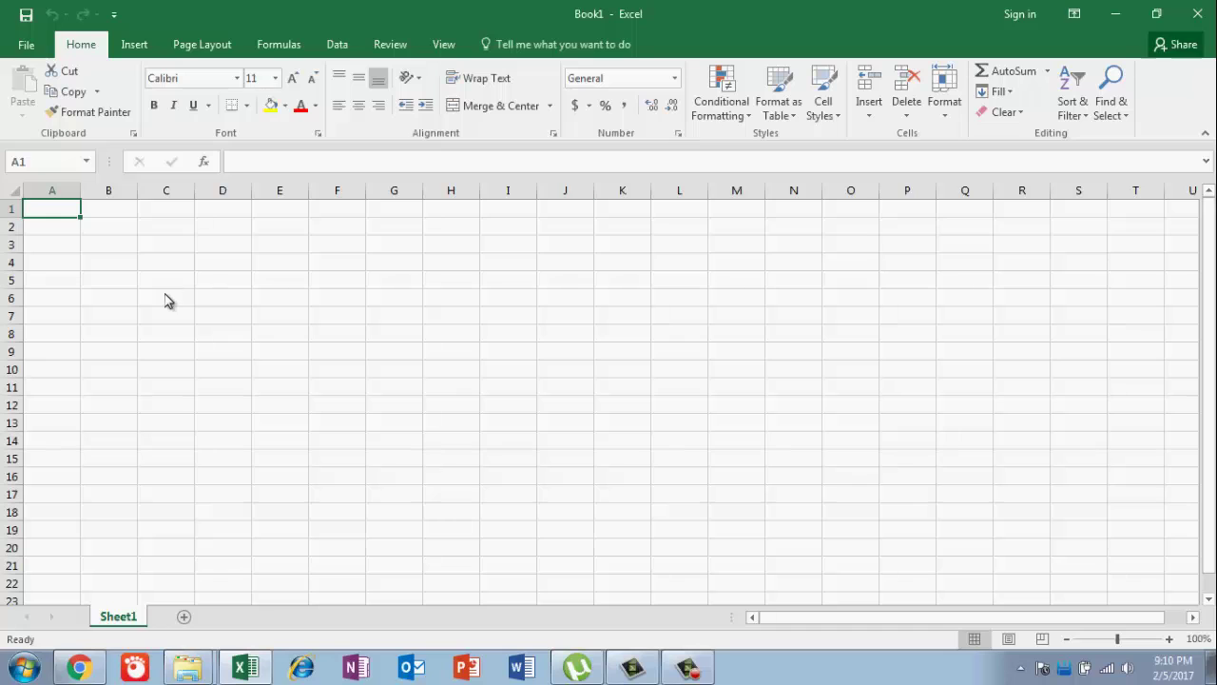
{"action": "key", "text": "alt+F4"}
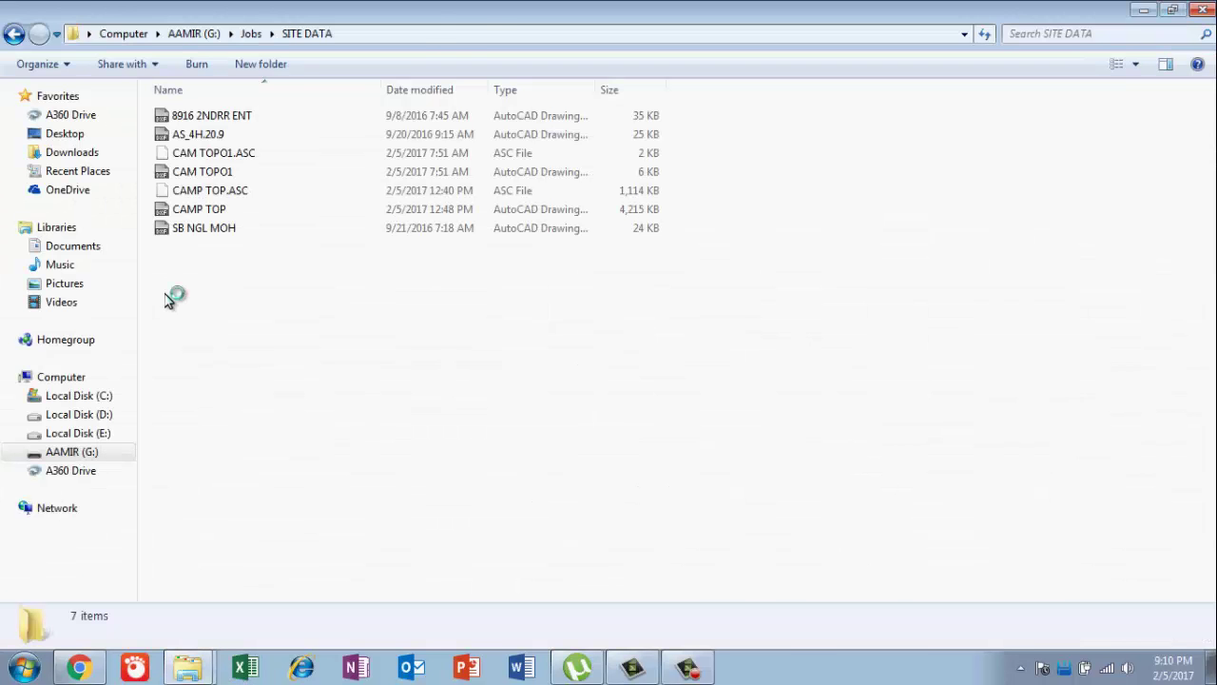
{"action": "key", "text": "alt+F4"}
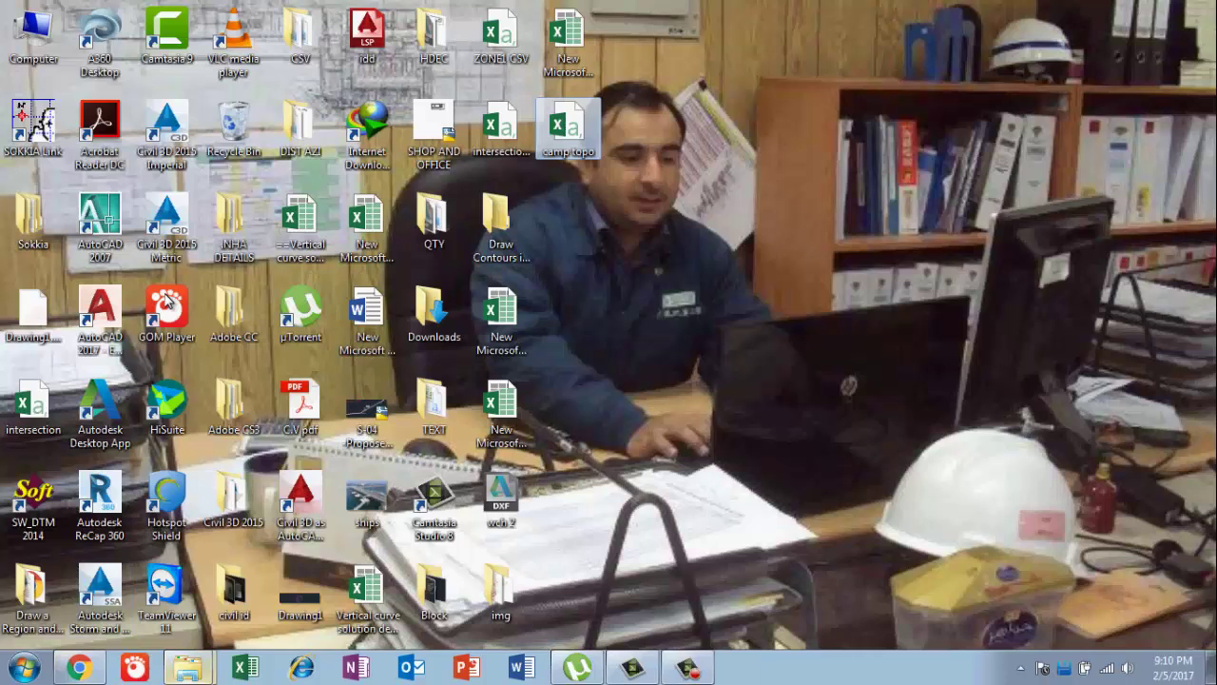
{"action": "key", "text": "alt+Tab"}
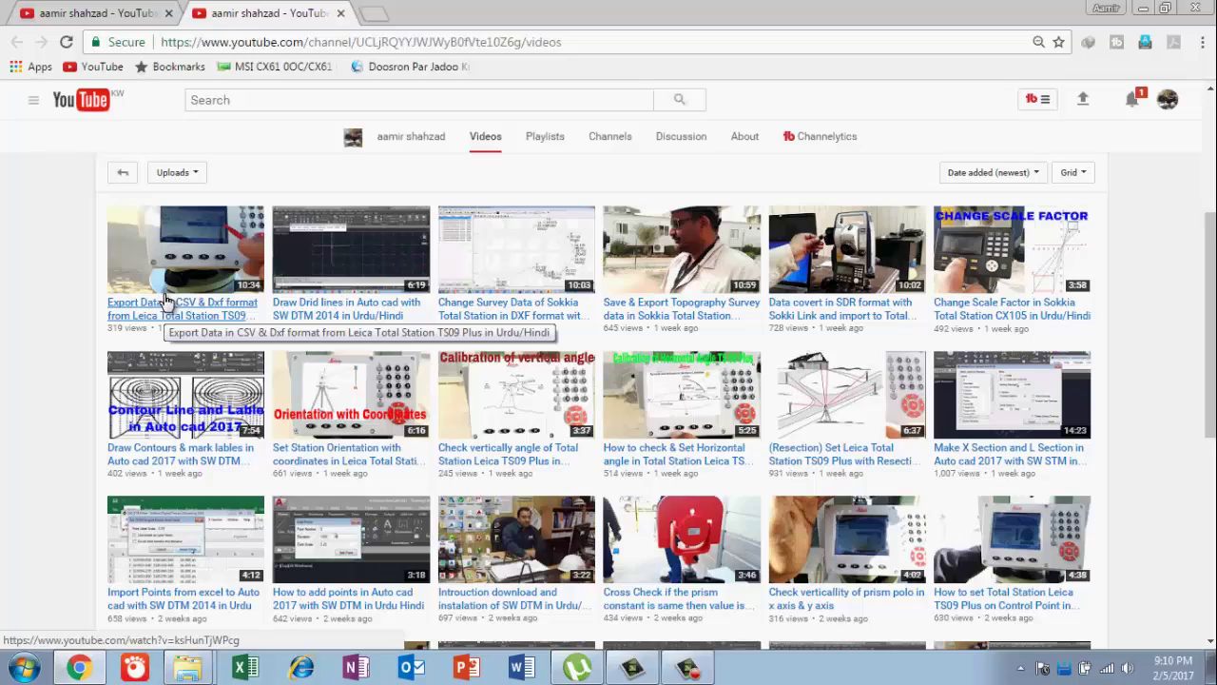
{"action": "scroll", "coordinate": [164, 300], "scroll_direction": "down", "scroll_amount": 5}
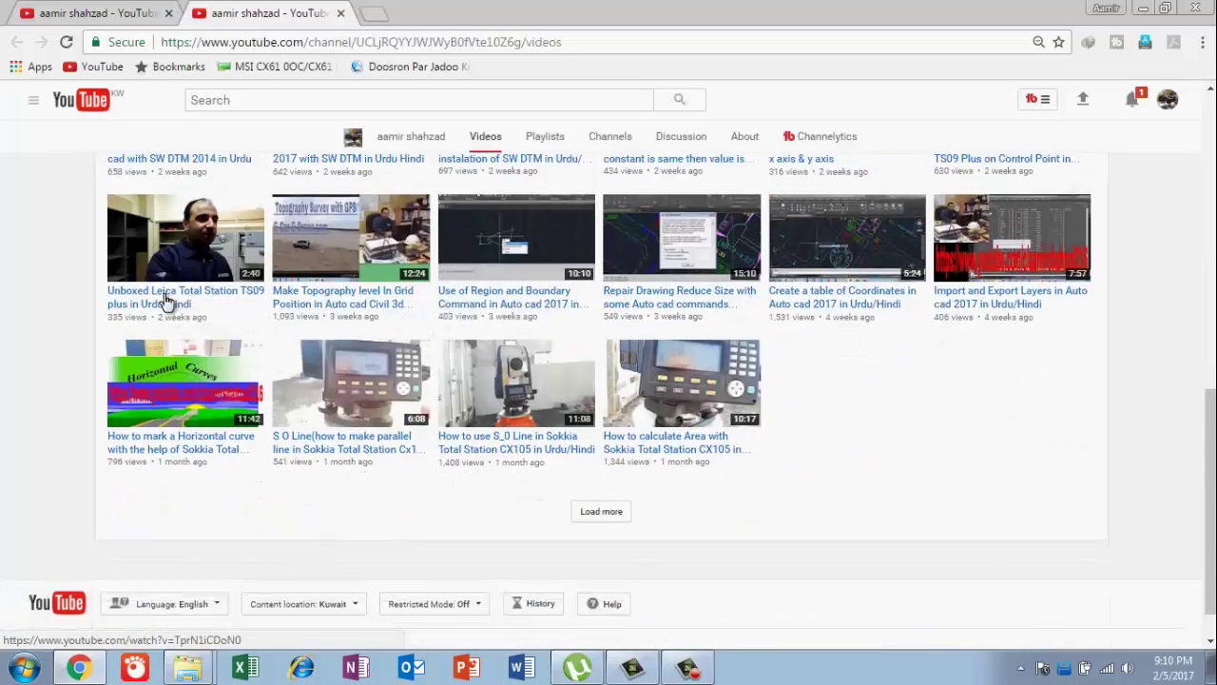
{"action": "scroll", "coordinate": [165, 301], "scroll_direction": "up", "scroll_amount": 7}
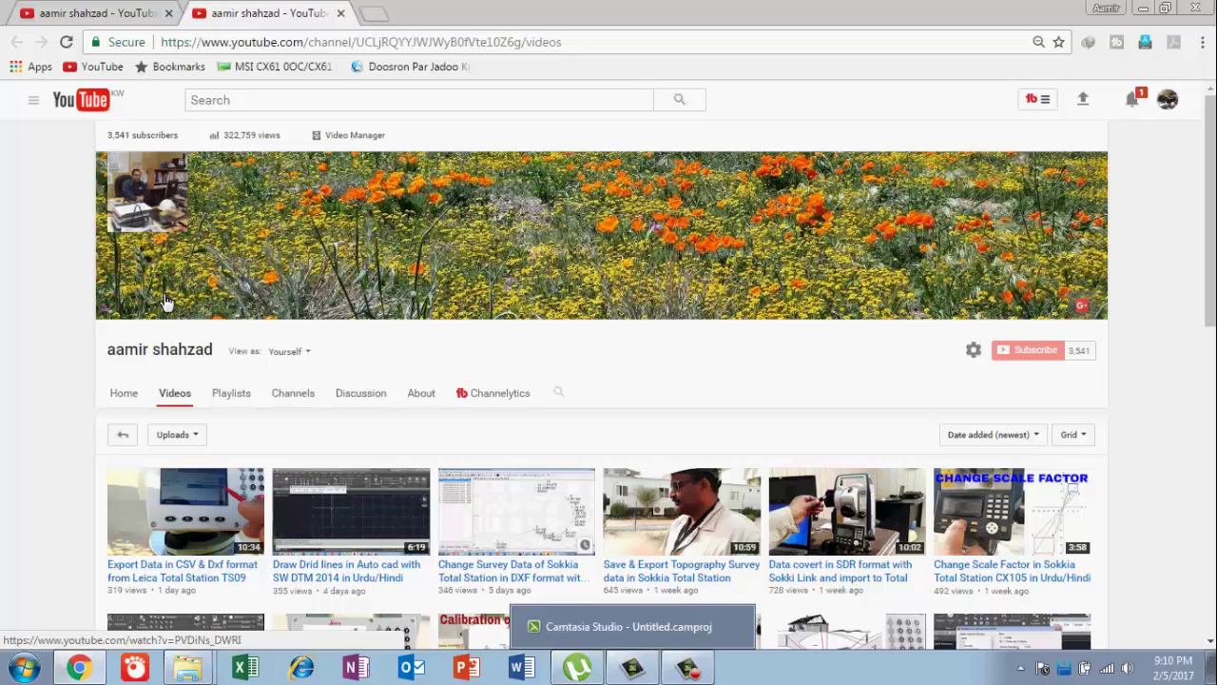
{"action": "scroll", "coordinate": [163, 300], "scroll_direction": "down", "scroll_amount": 2}
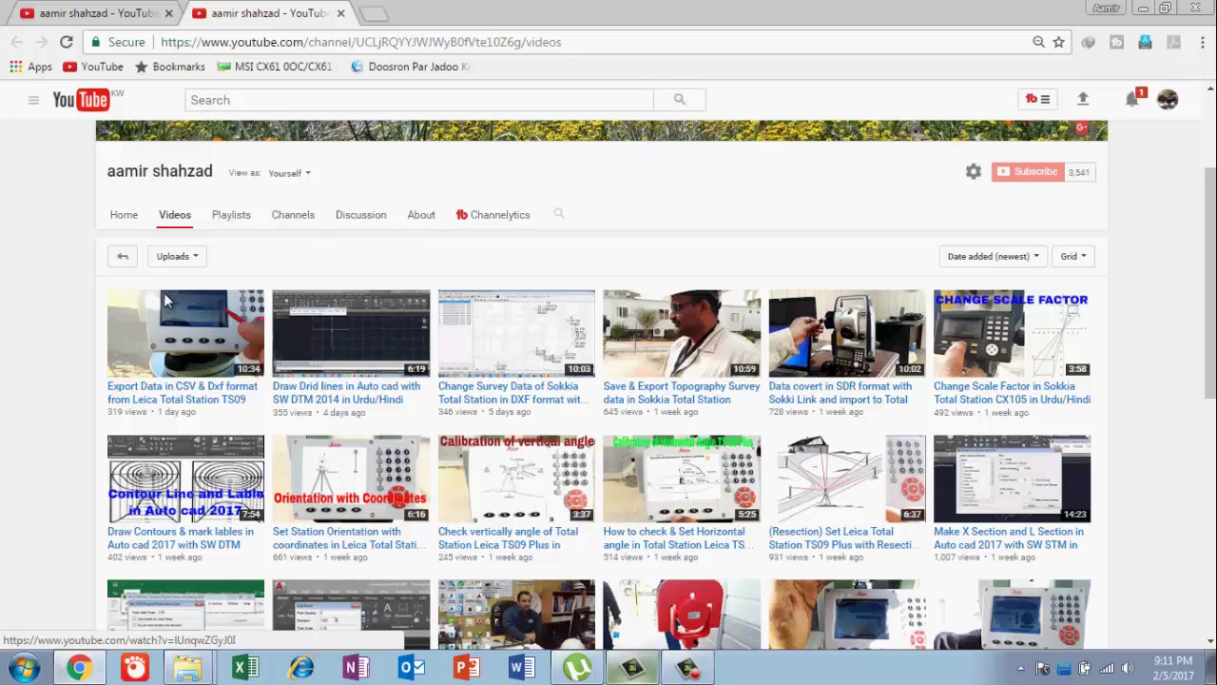
{"action": "left_click", "coordinate": [688, 668]}
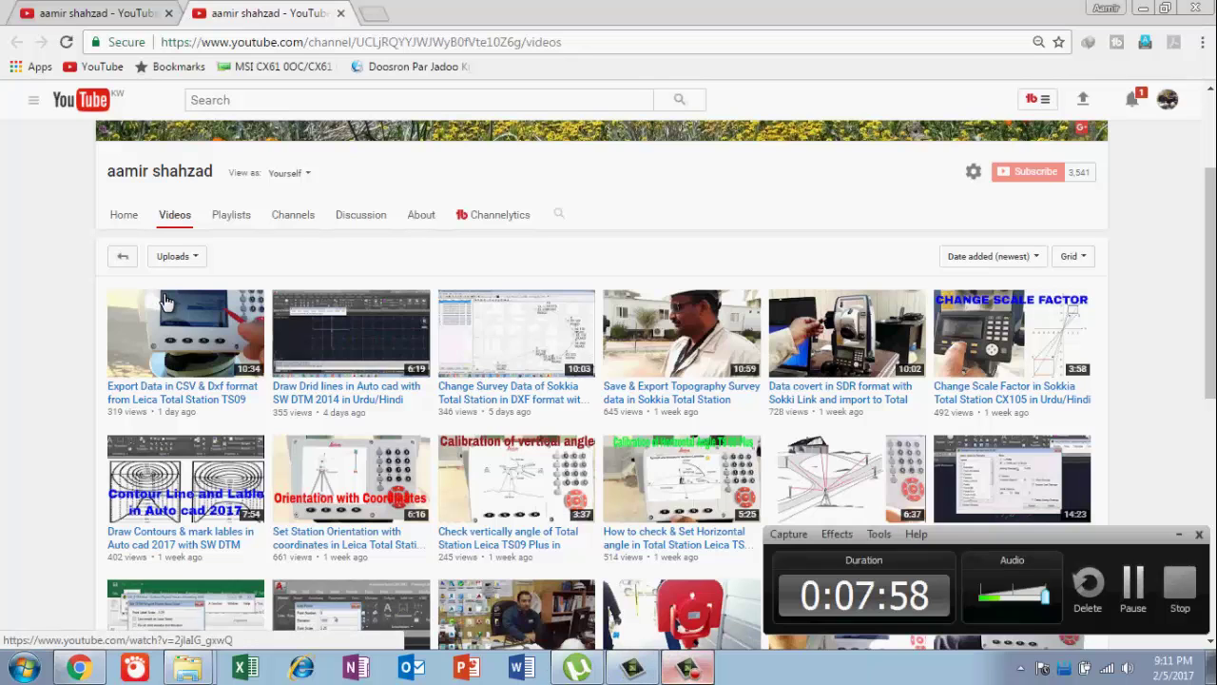